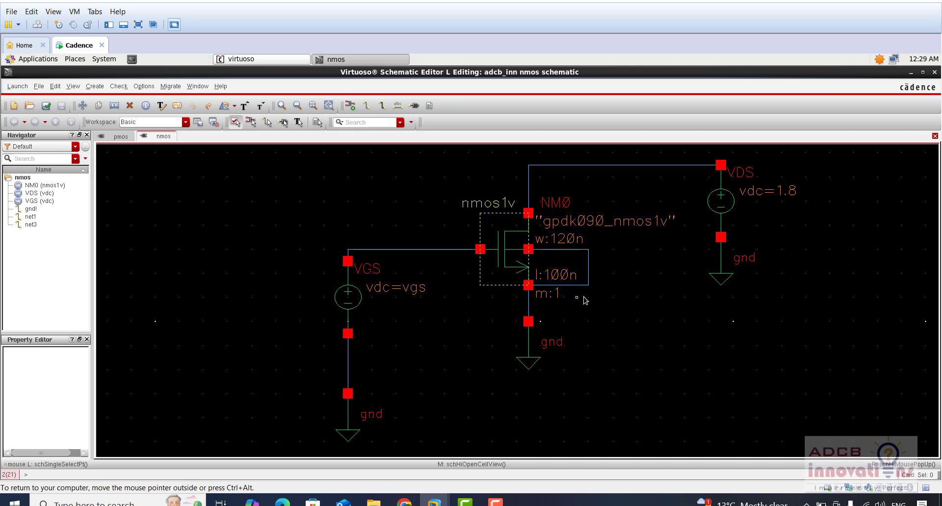
# - Launch ADE L for the nmos schematic and load the saved simulation state state1
pyautogui.scroll(-1, 612, 310)
pyautogui.scroll(1, 629, 316)
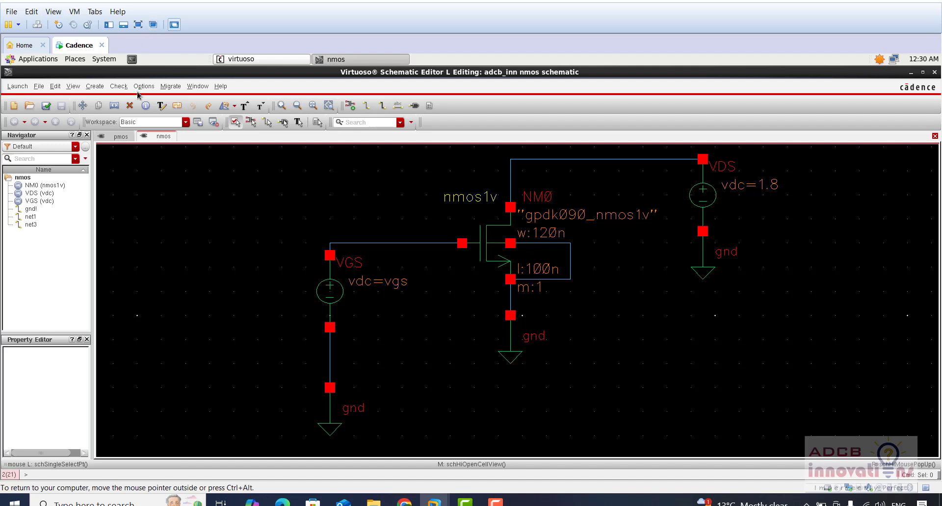
pyautogui.click(17, 86)
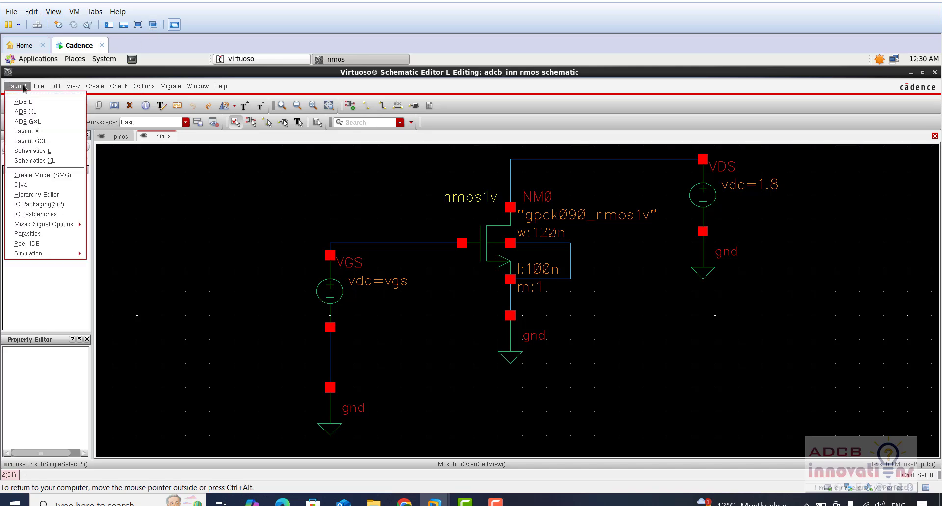
pyautogui.click(34, 99)
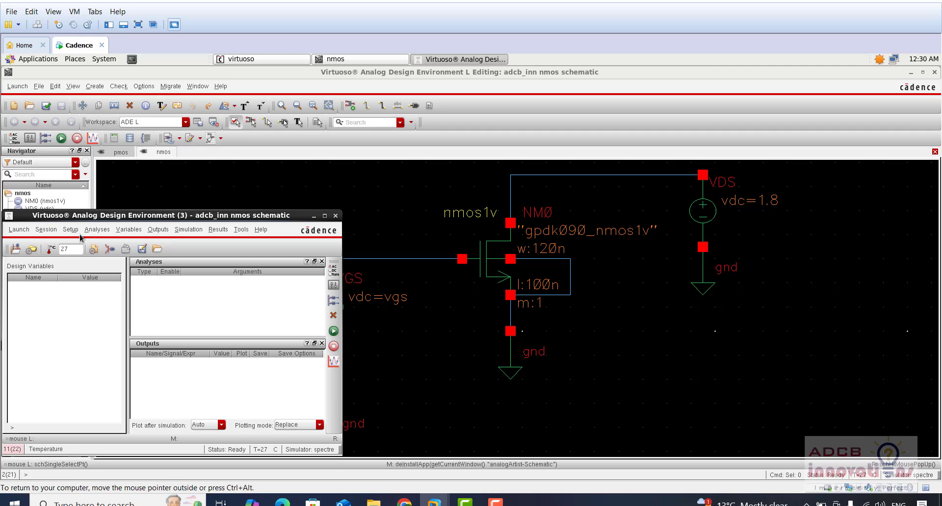
pyautogui.click(46, 230)
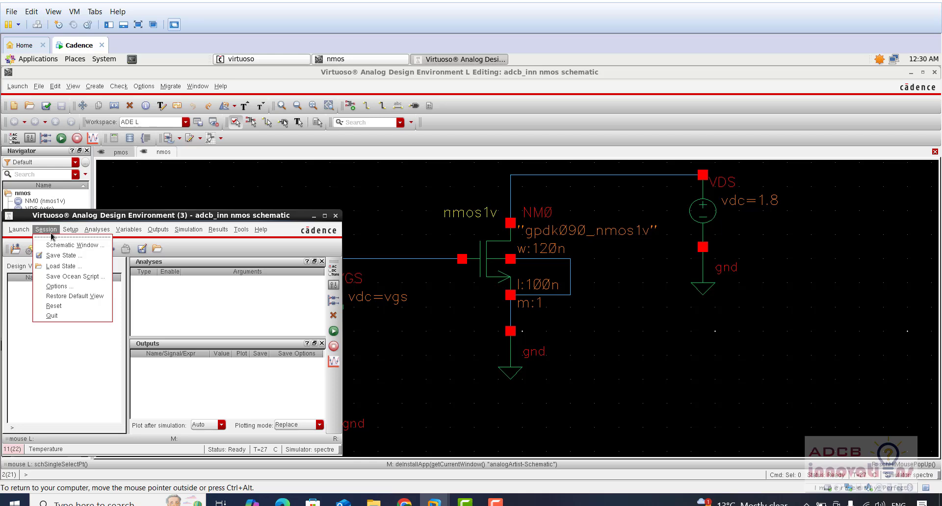
pyautogui.click(63, 267)
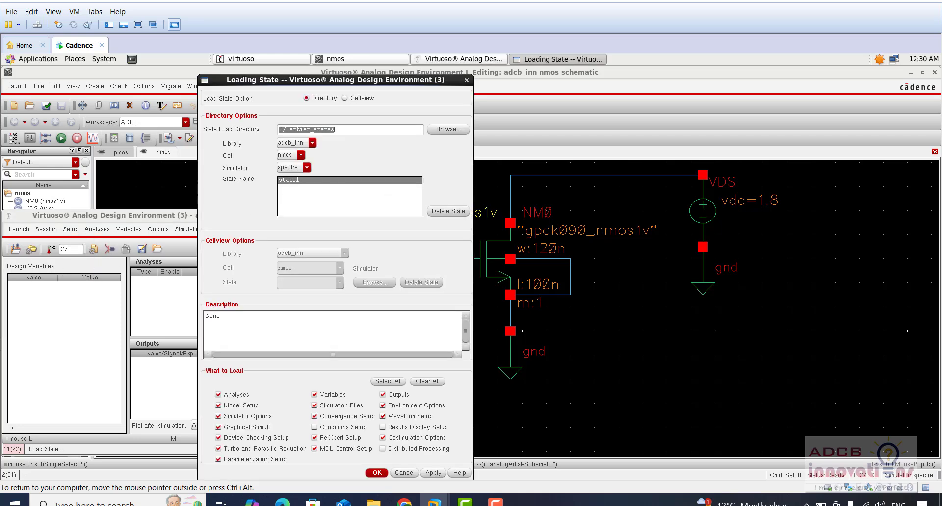
pyautogui.click(376, 473)
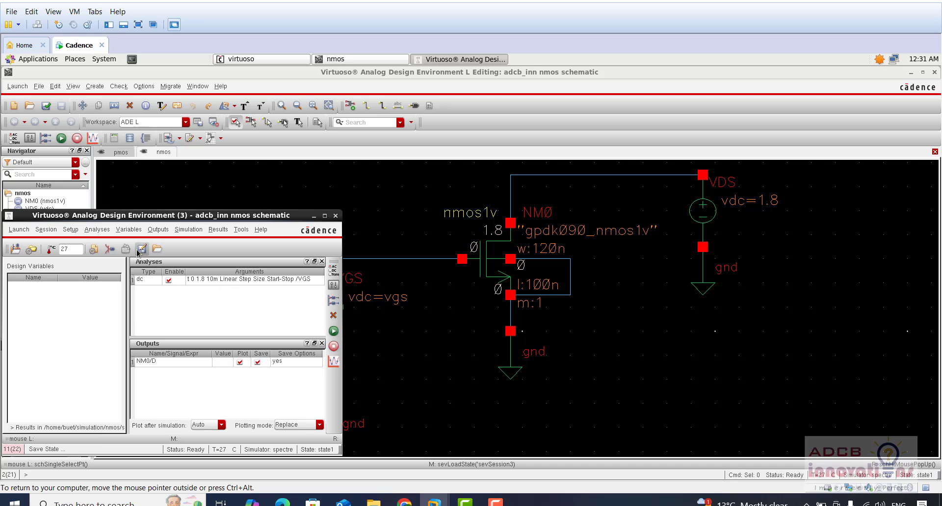
pyautogui.click(160, 230)
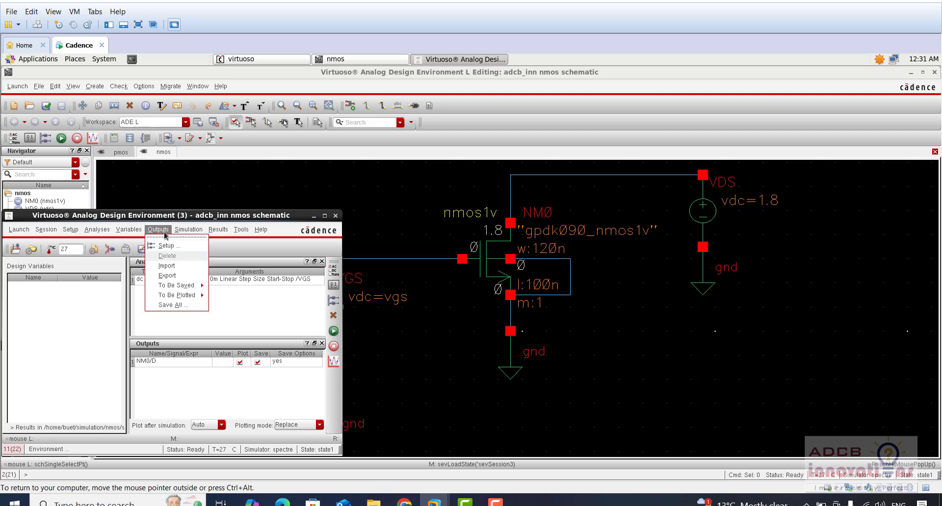
pyautogui.click(166, 245)
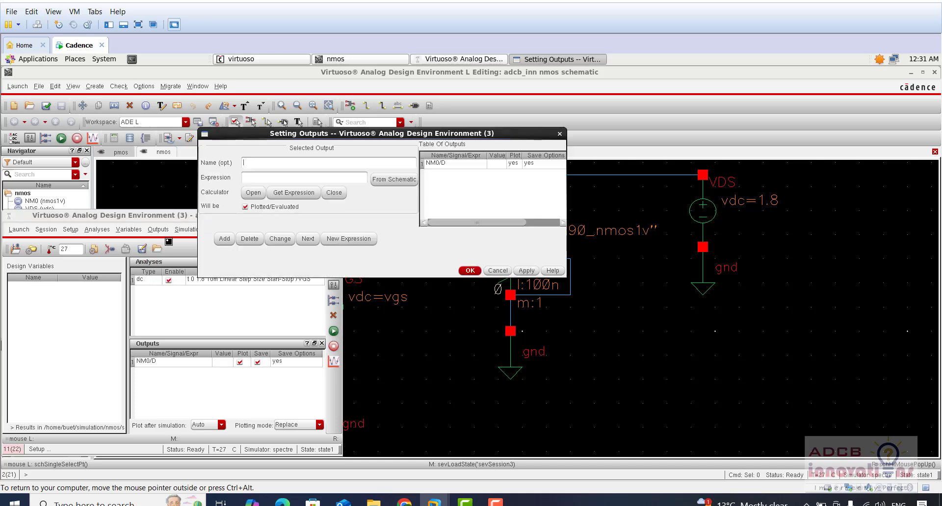
pyautogui.click(508, 270)
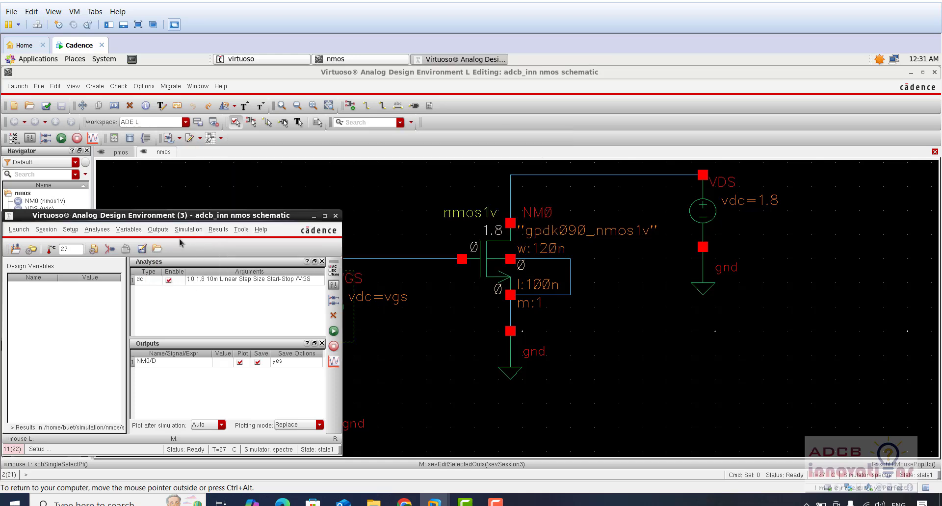
# - Set the section of the gpdk090.scs model file to NN in the model library setup
pyautogui.click(158, 230)
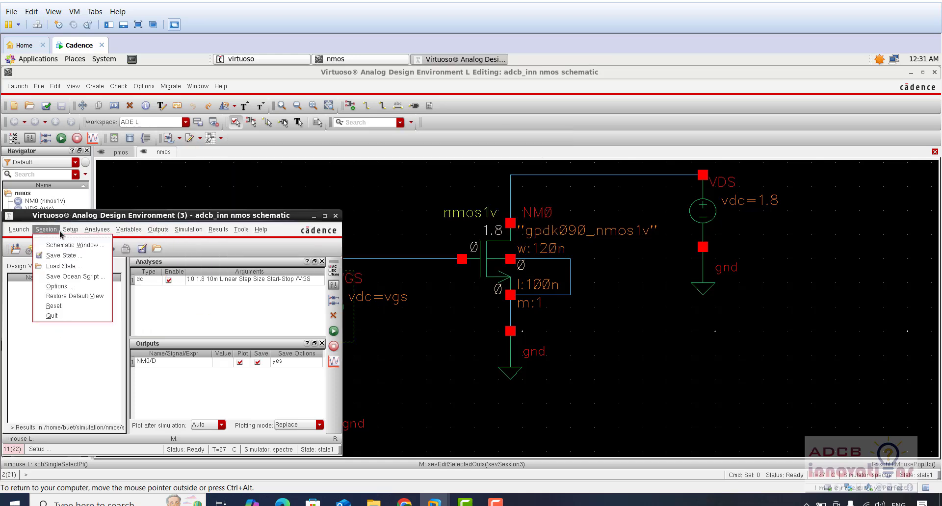
pyautogui.moveTo(70, 229)
pyautogui.click(95, 277)
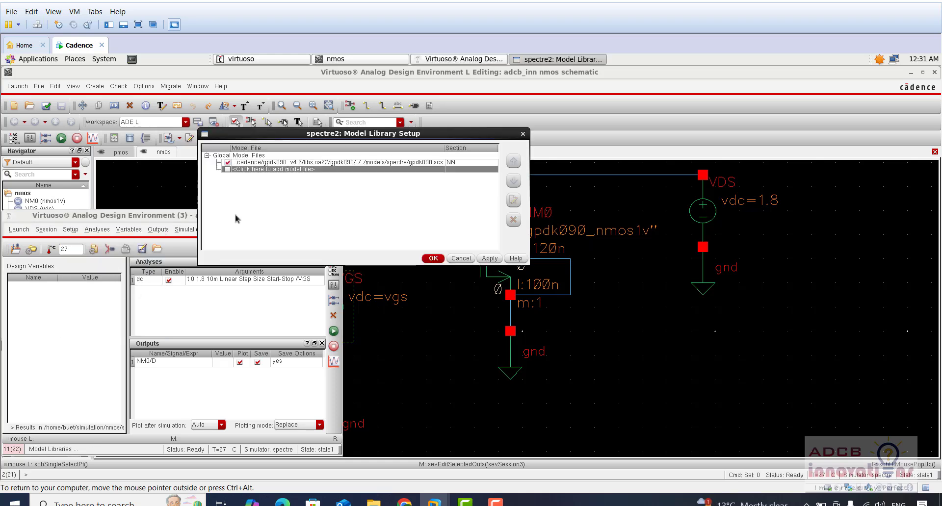
pyautogui.click(429, 162)
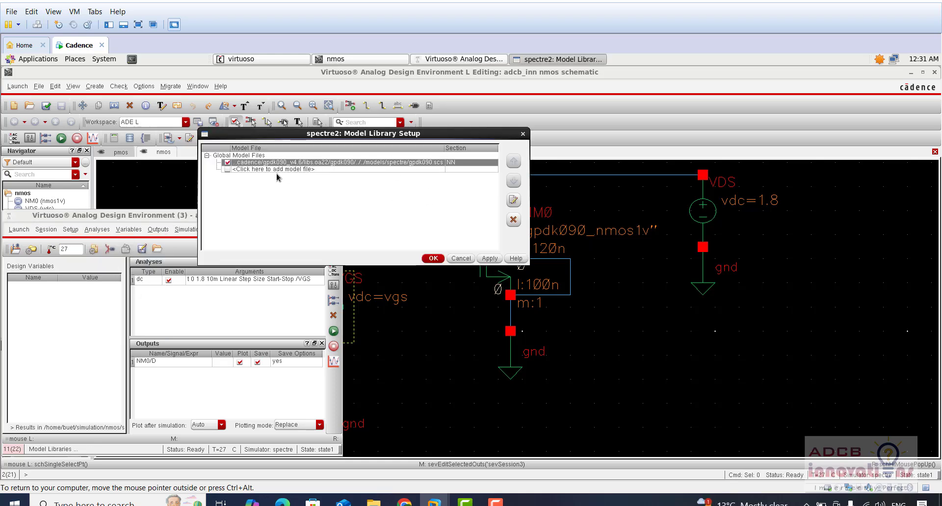
pyautogui.click(459, 169)
pyautogui.click(459, 162)
pyautogui.click(493, 163)
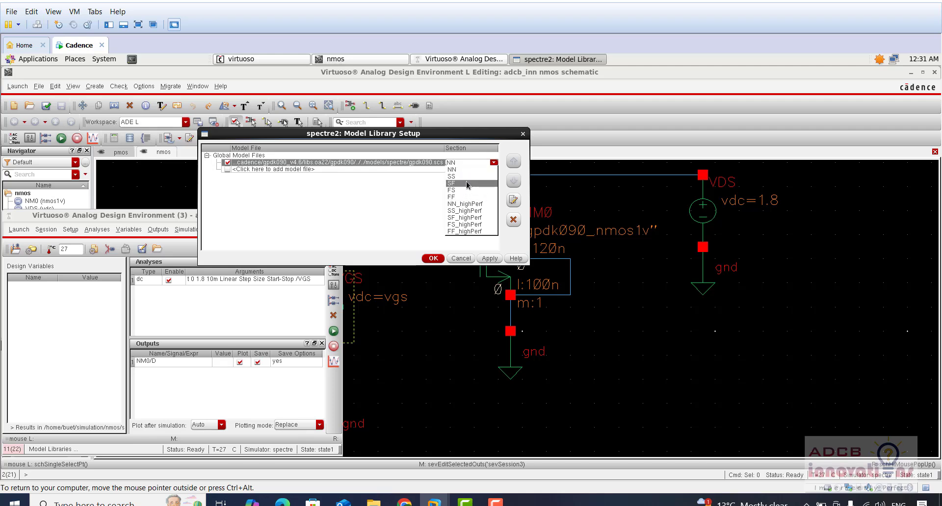
pyautogui.click(473, 169)
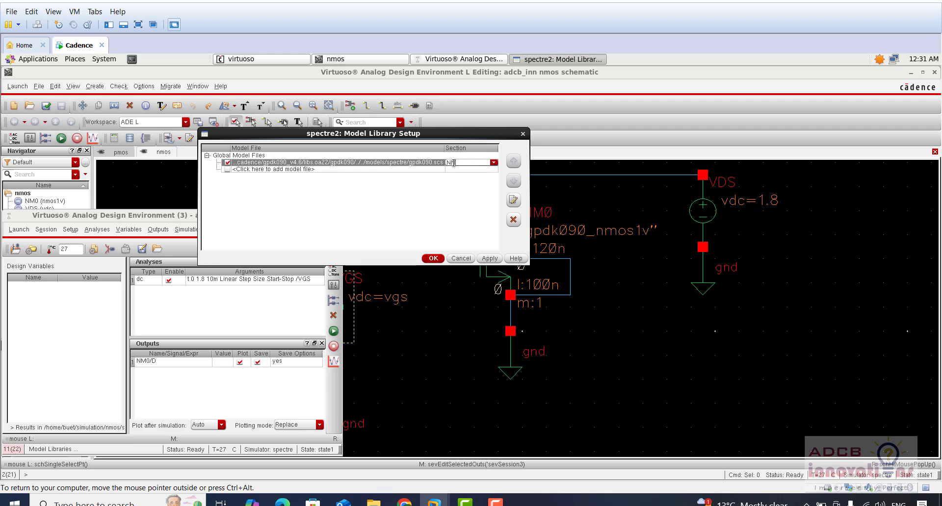
pyautogui.click(494, 162)
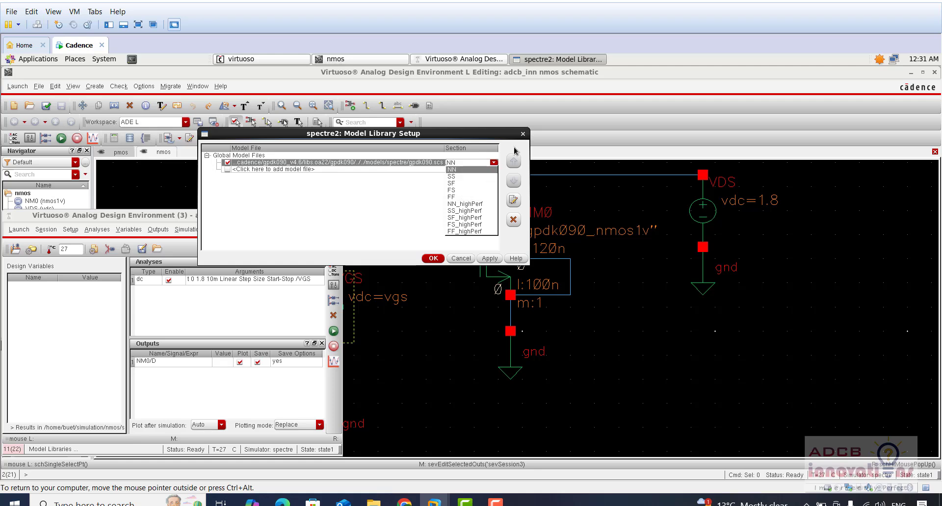
pyautogui.click(525, 136)
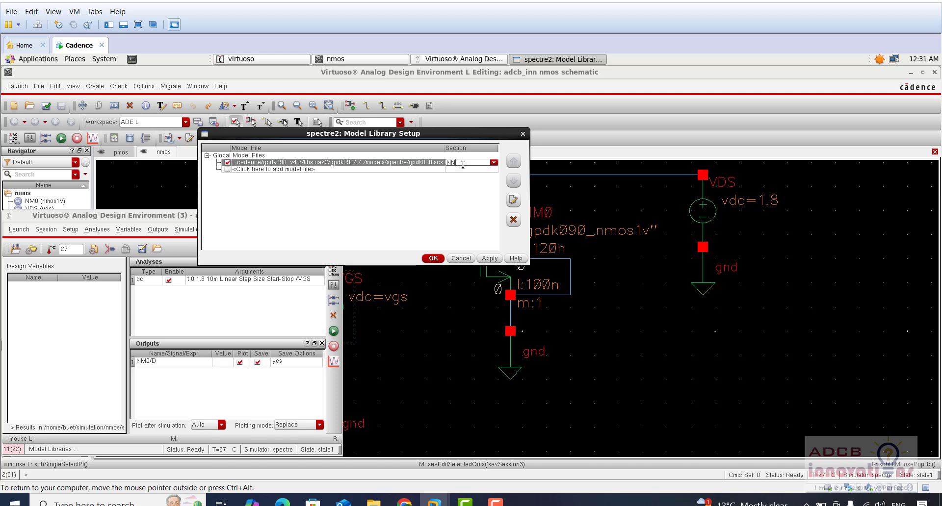
pyautogui.click(433, 258)
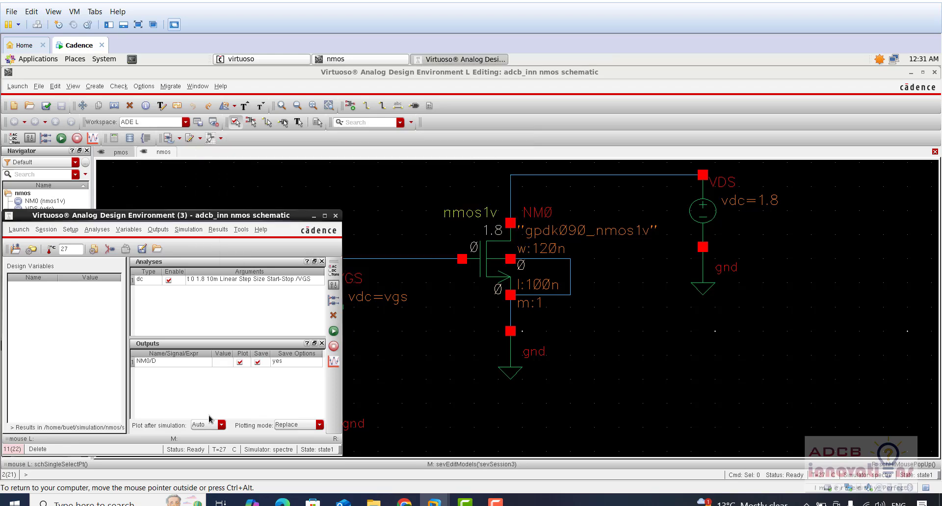
# - Netlist and run the simulation, and read the error section of the spectre output log
pyautogui.click(333, 331)
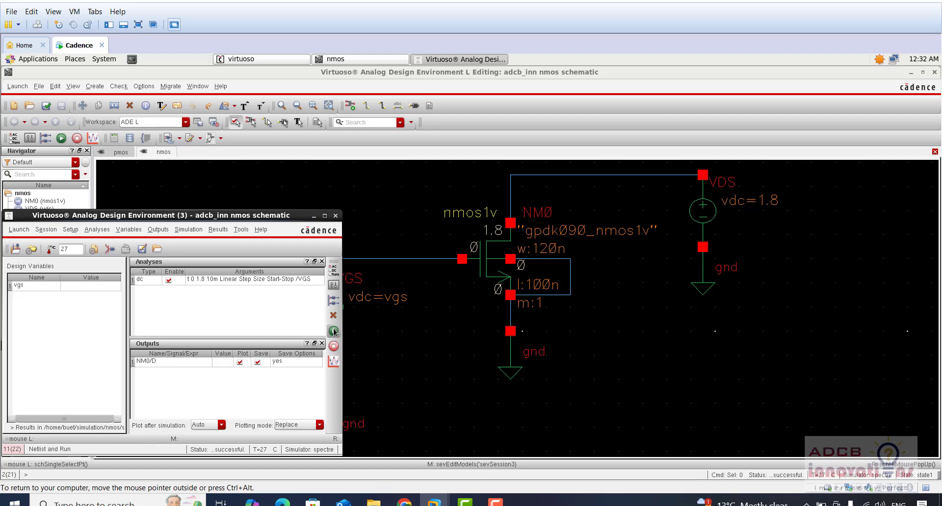
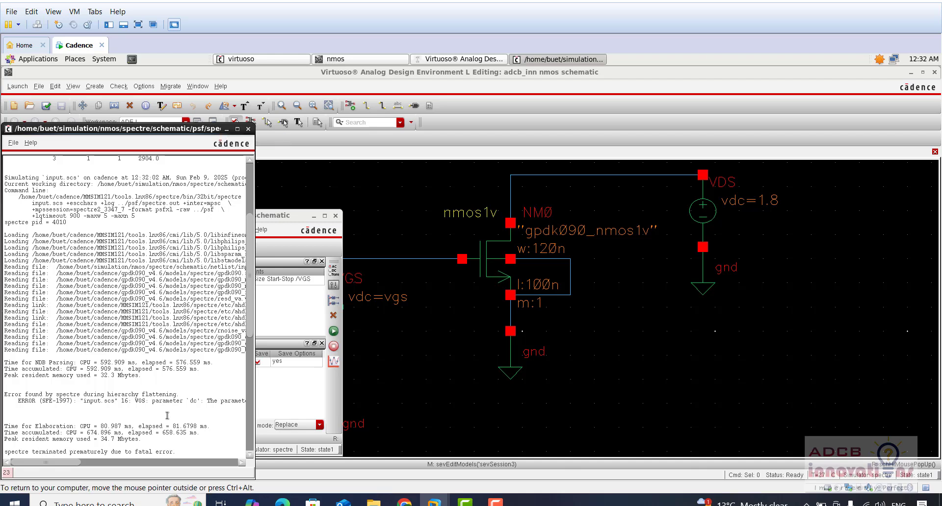
pyautogui.moveTo(67, 463); pyautogui.dragTo(110, 463)
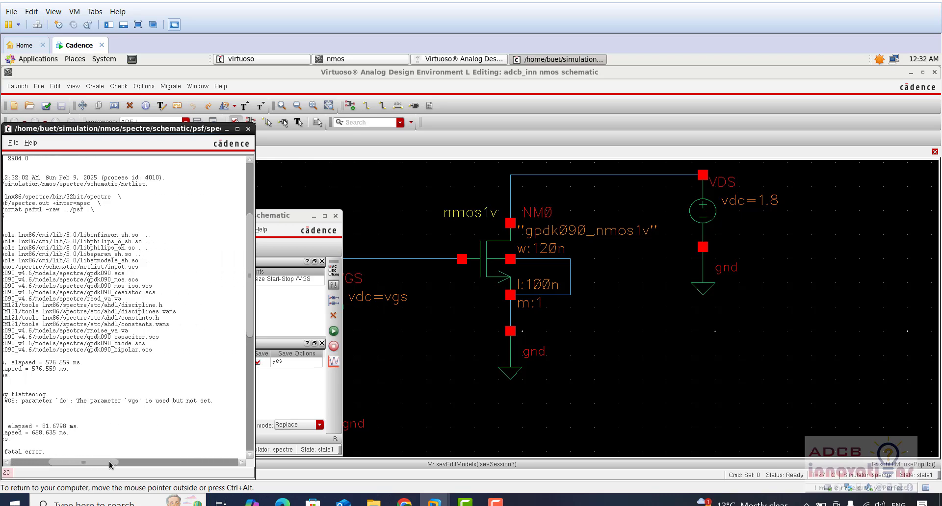
pyautogui.click(227, 129)
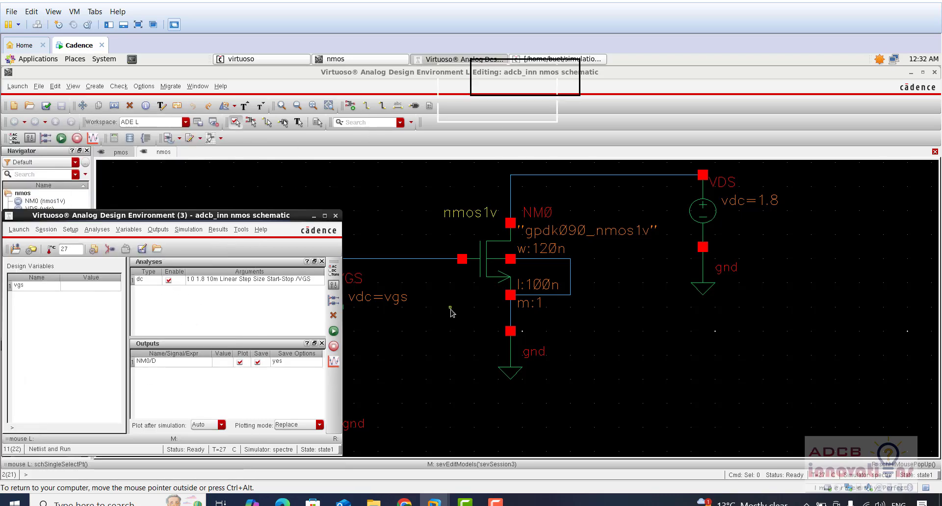
# - Return to the Analog Design Environment window and set the design variable vgs to 1.8
pyautogui.click(441, 369)
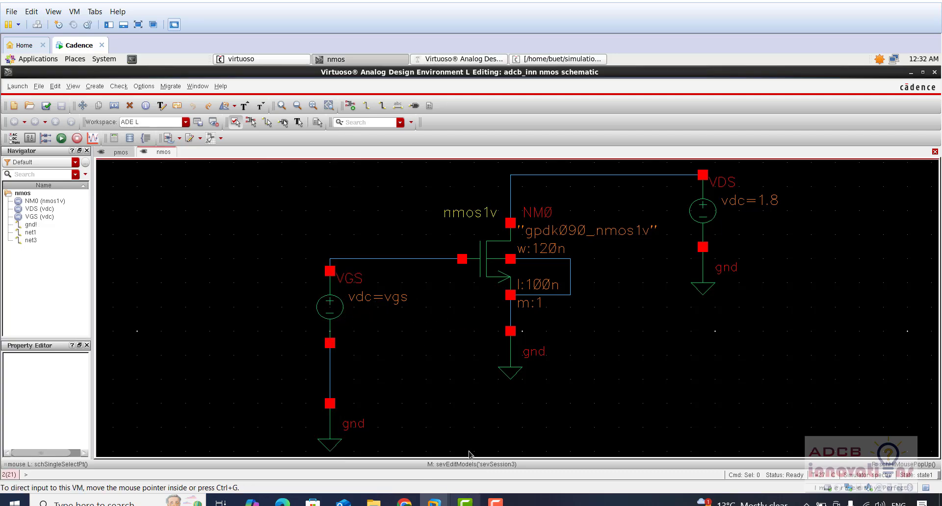
pyautogui.click(456, 59)
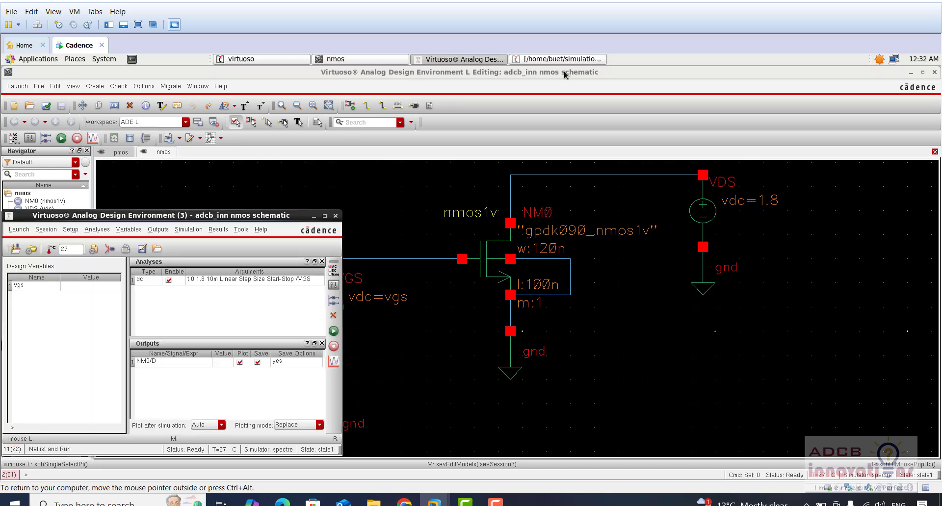
pyautogui.moveTo(186, 223); pyautogui.dragTo(280, 204)
pyautogui.doubleClick(185, 267)
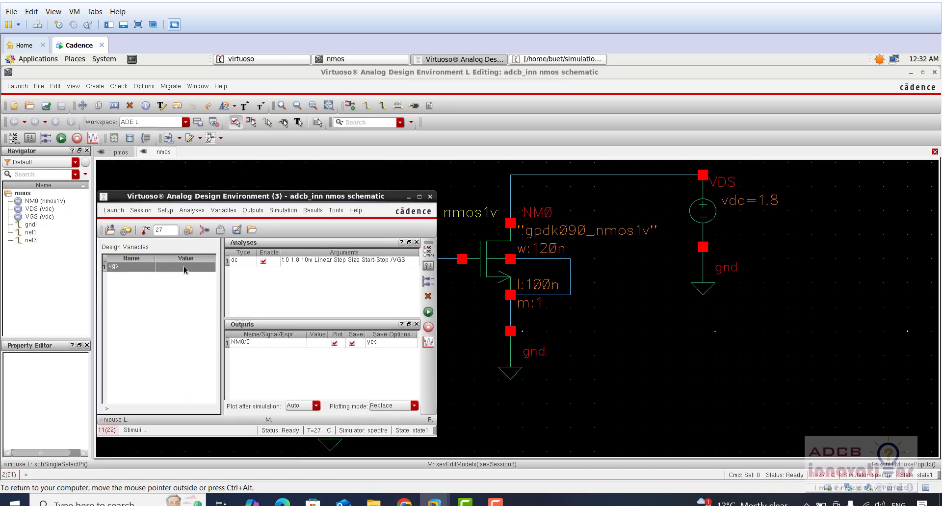
pyautogui.click(274, 181)
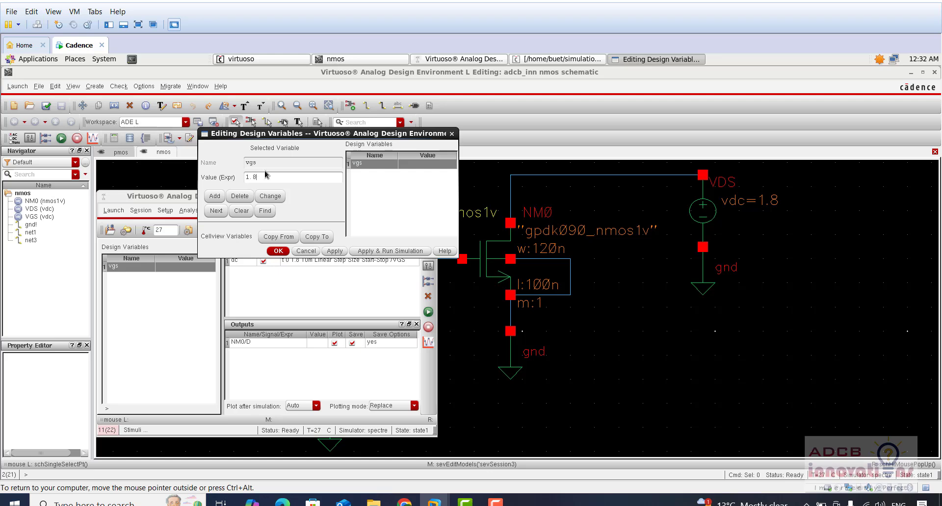
pyautogui.click(277, 251)
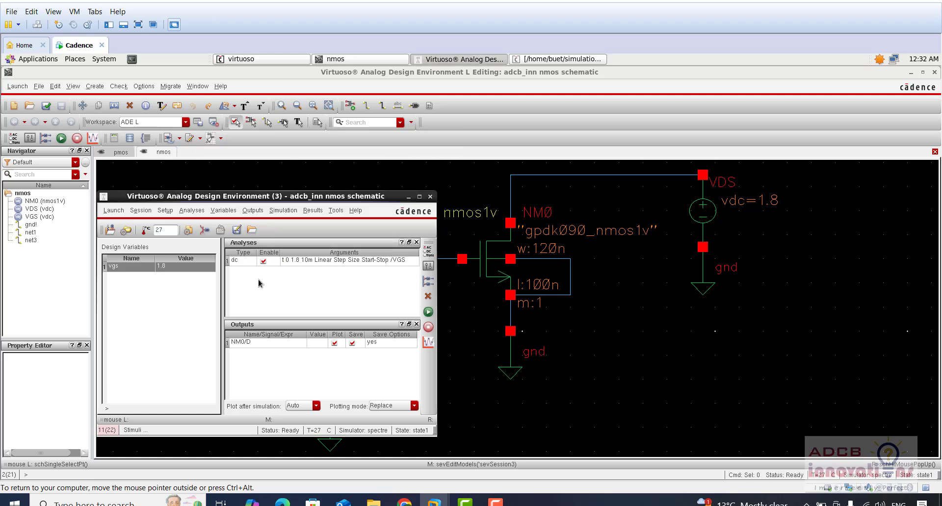
# - Run the DC sweep simulation again and zoom the resulting plot to the drain current curve
pyautogui.click(427, 312)
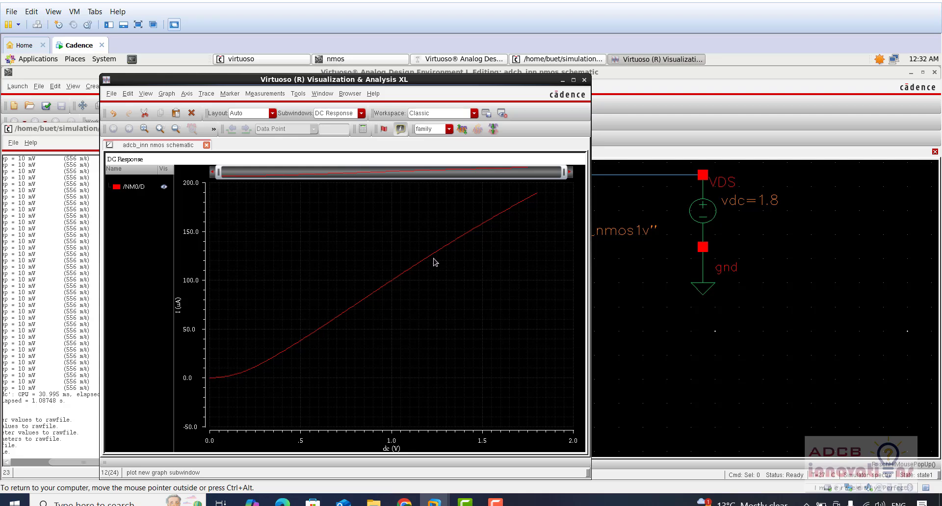
pyautogui.moveTo(526, 201)
pyautogui.moveTo(225, 374)
pyautogui.moveTo(224, 387); pyautogui.dragTo(547, 195, button='right')
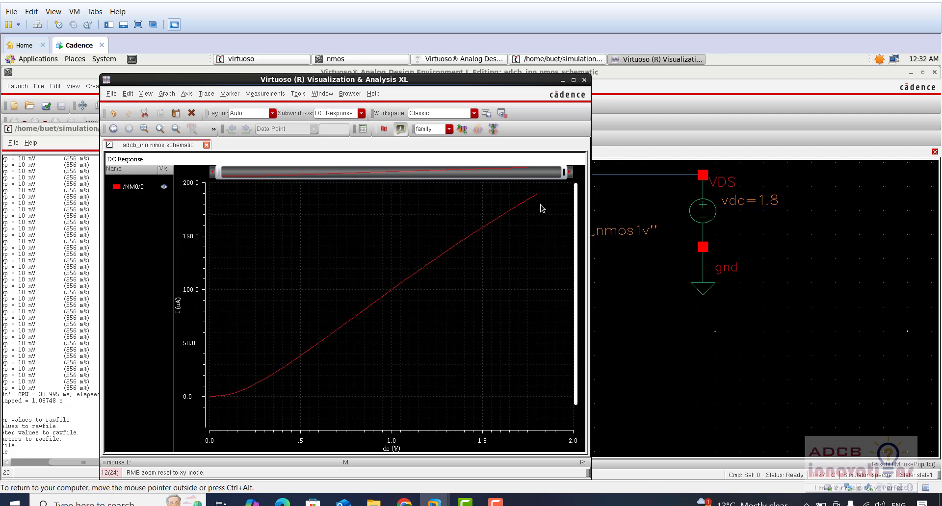
pyautogui.click(518, 207)
pyautogui.rightClick(518, 207)
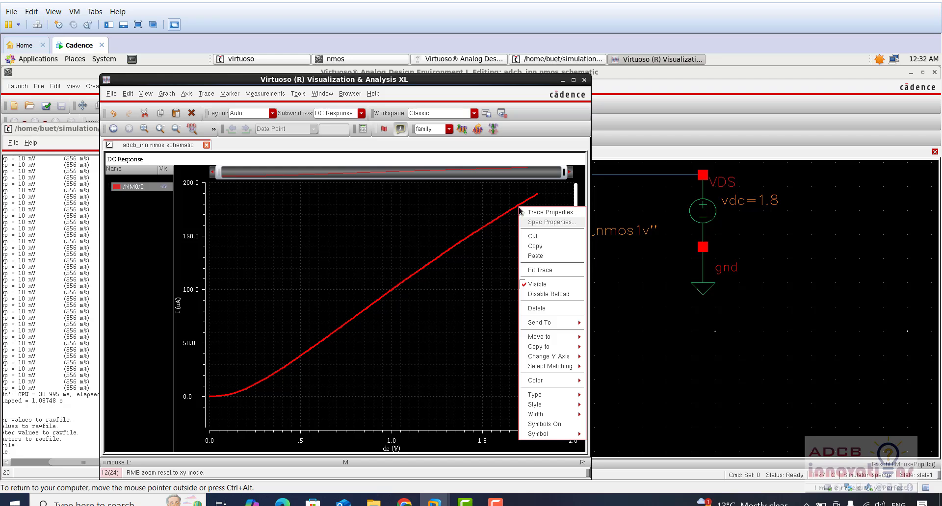
pyautogui.moveTo(553, 399)
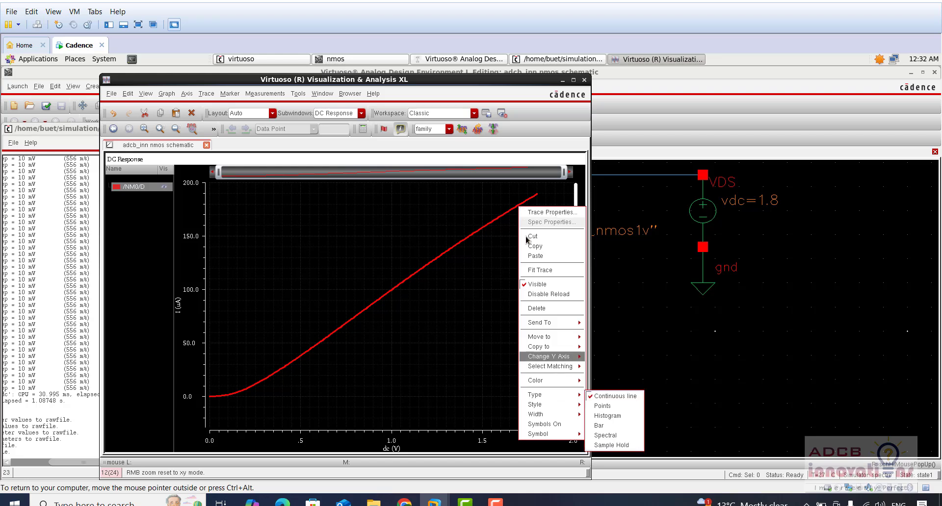
pyautogui.click(576, 85)
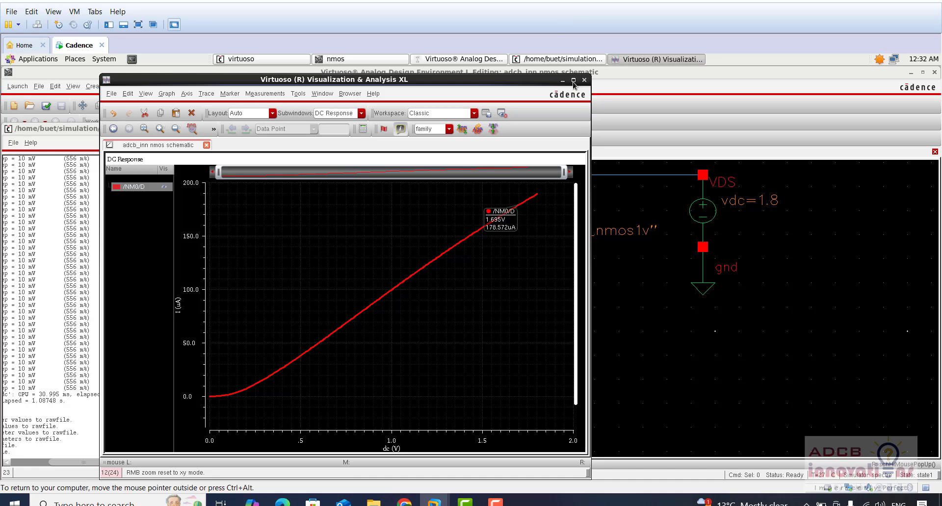
# - Maximize the plot window and add the graph label "NN/TT" beside the upper end of the NM0/D curve, then minimize the window
pyautogui.click(574, 81)
pyautogui.rightClick(821, 212)
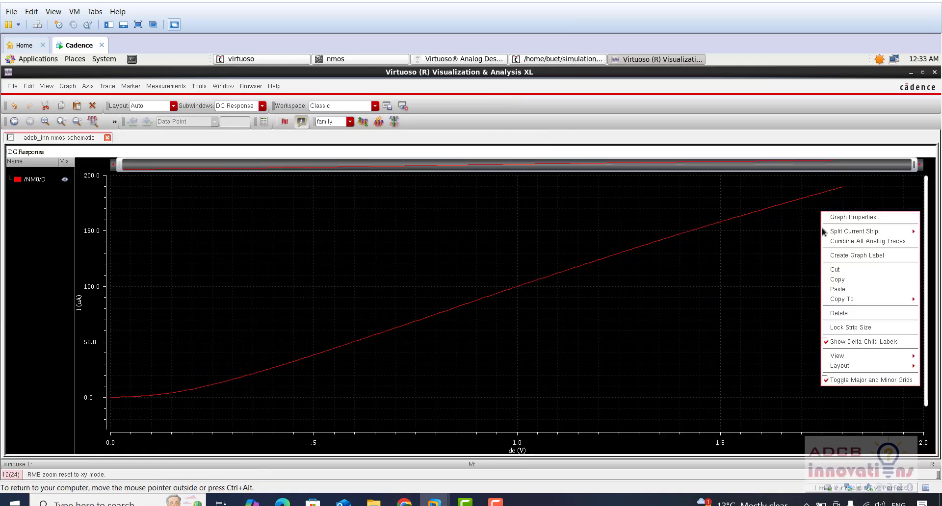
pyautogui.click(884, 259)
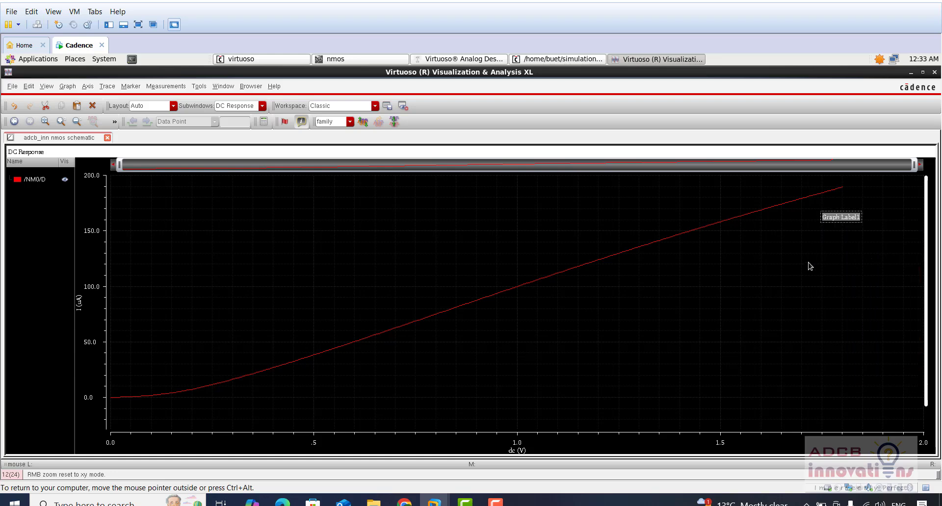
pyautogui.write('NN/TT')
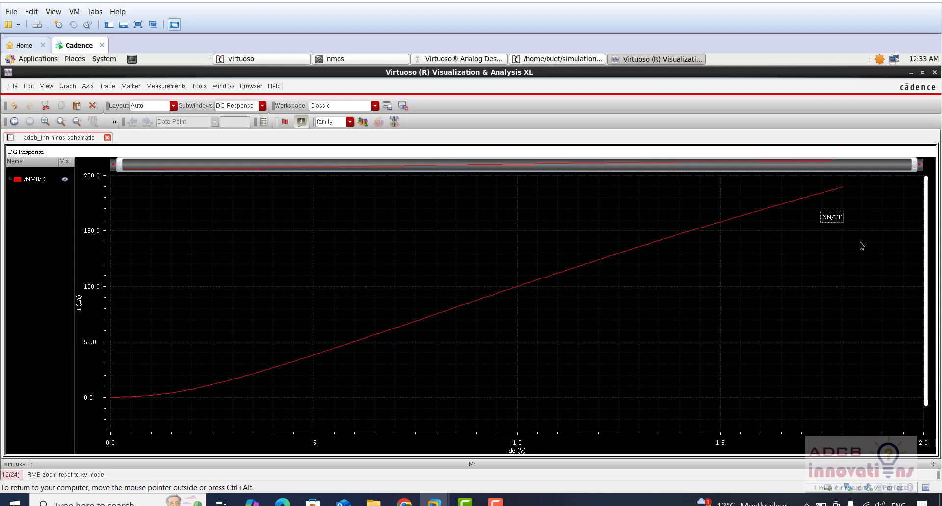
pyautogui.moveTo(829, 219); pyautogui.dragTo(847, 197)
pyautogui.click(910, 74)
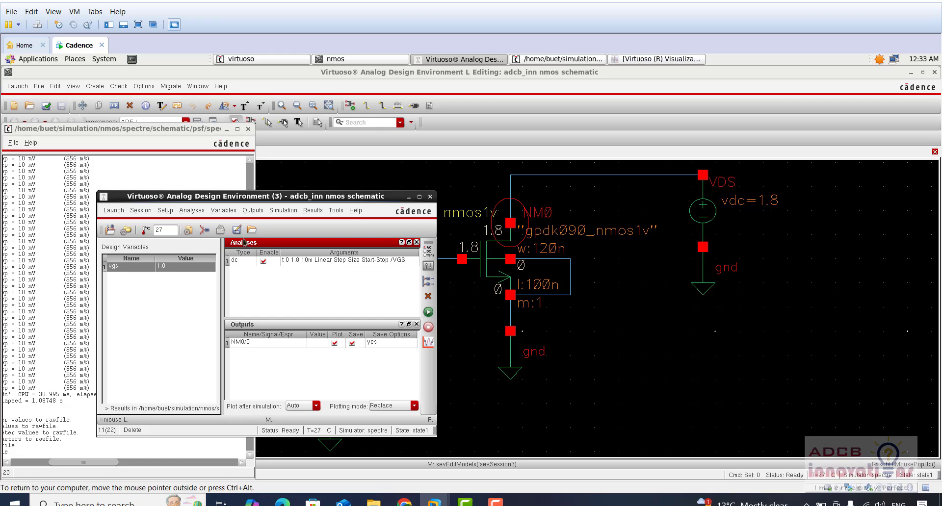
# - Change the section of the gpdk090.scs model file to SS in the model library setup
pyautogui.click(171, 211)
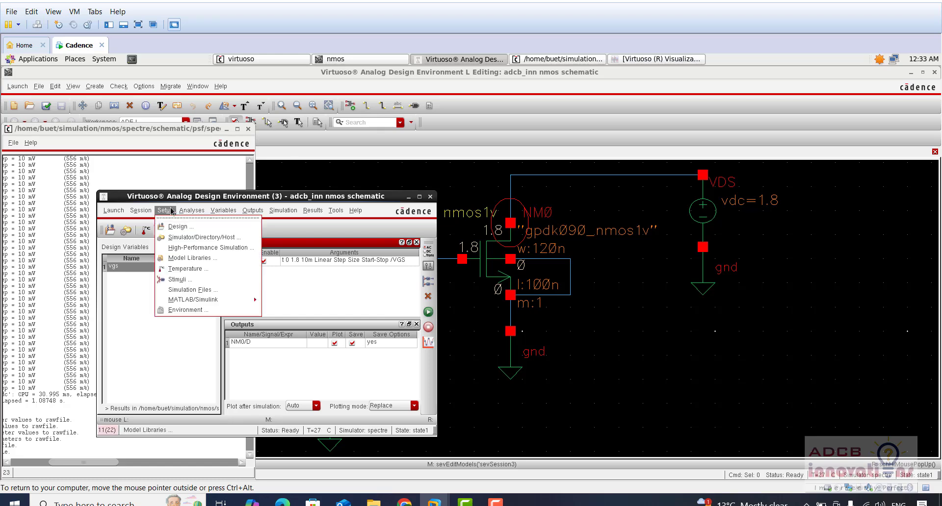
pyautogui.click(189, 258)
pyautogui.click(465, 164)
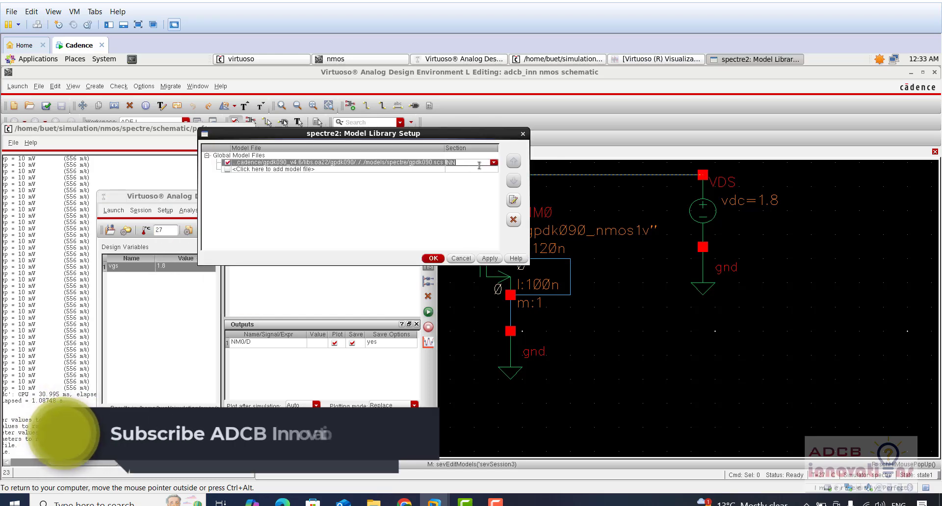
pyautogui.click(495, 163)
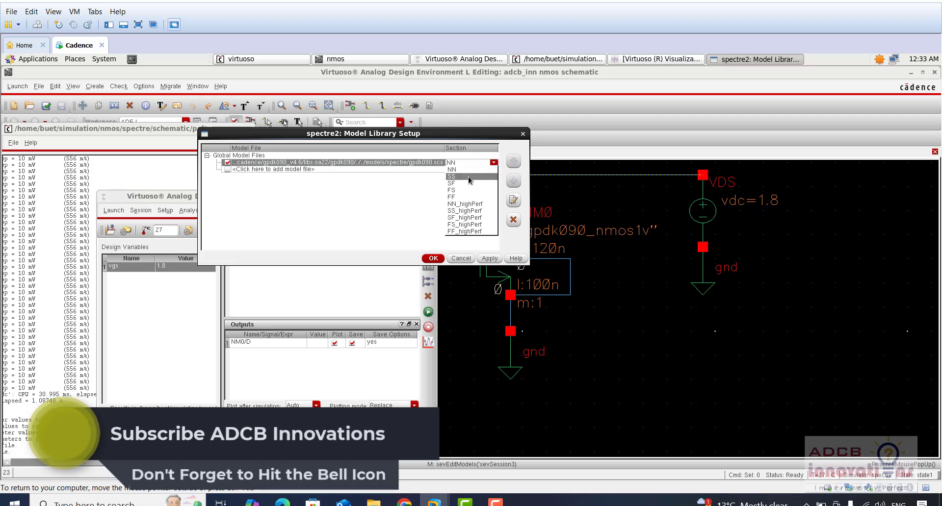
pyautogui.click(452, 190)
pyautogui.click(426, 260)
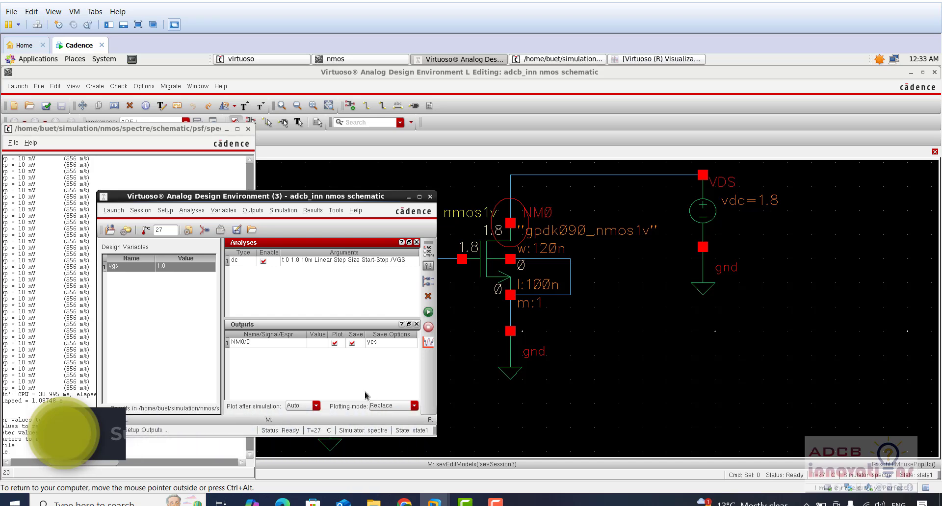
# - Set the plotting mode to Append and rerun the DC sweep simulation for the SS corner
pyautogui.click(412, 406)
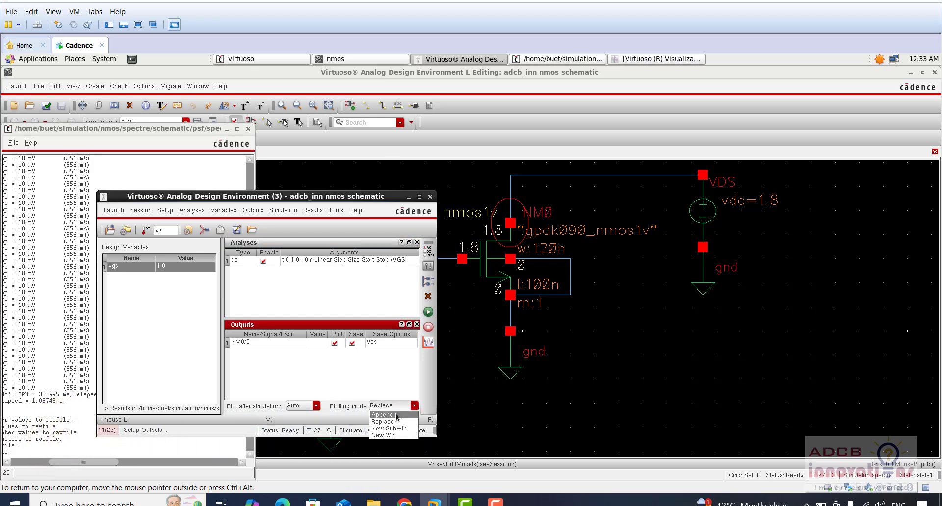
pyautogui.click(388, 415)
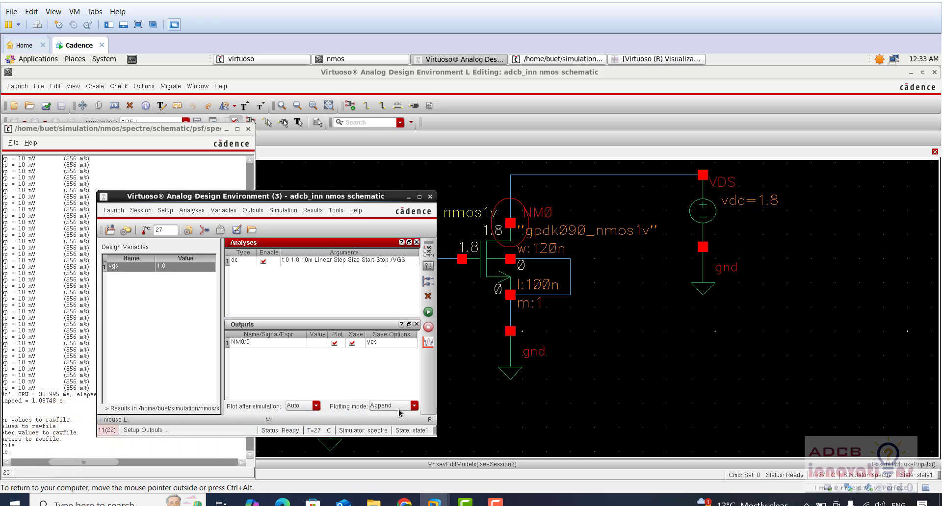
pyautogui.click(428, 313)
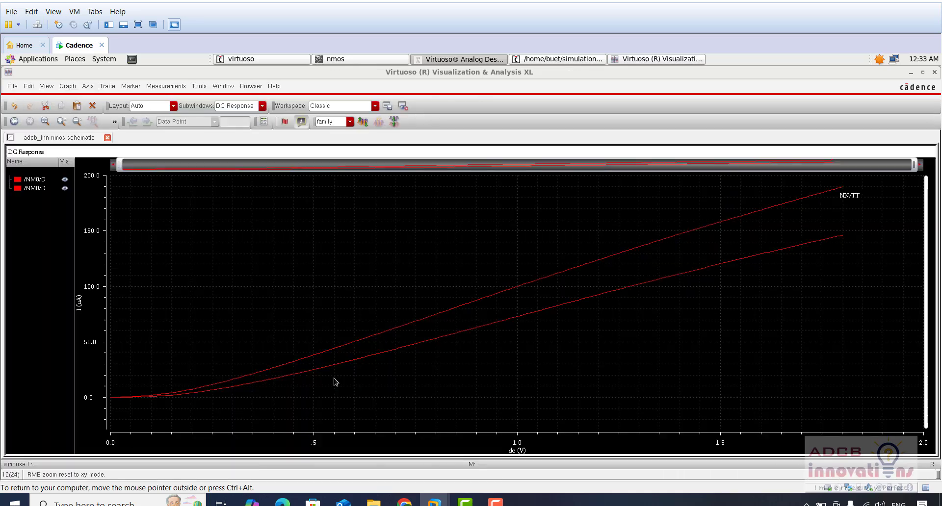
# - Change the color of the lower NM0/D curve in the DC response plot to green
pyautogui.moveTo(840, 240)
pyautogui.rightClick(813, 246)
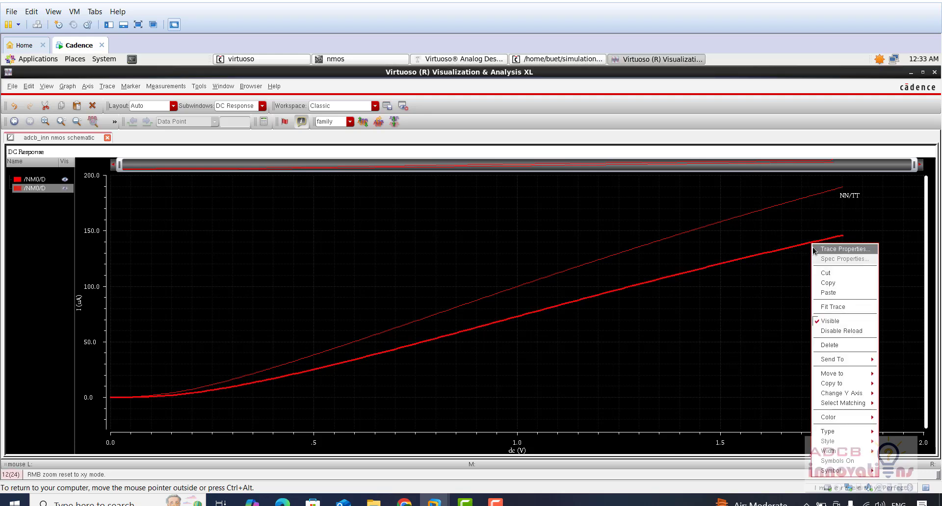
pyautogui.moveTo(864, 417)
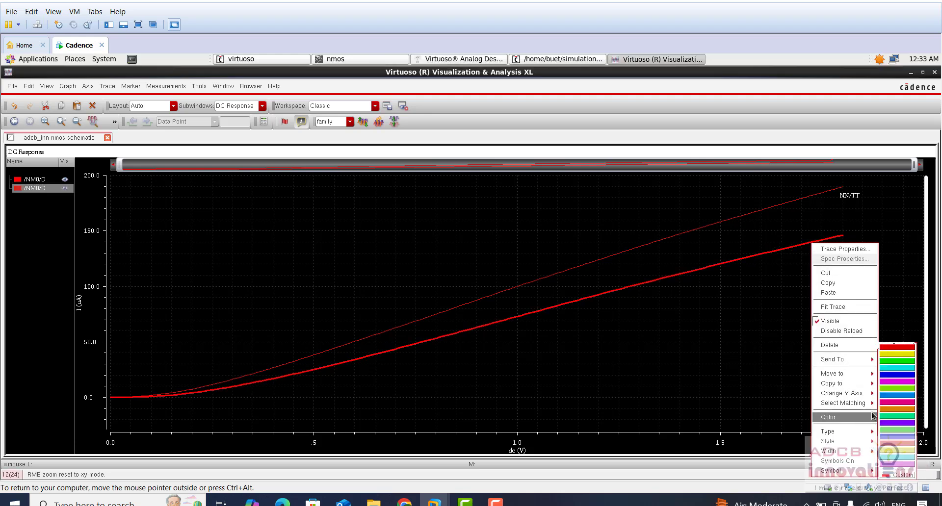
pyautogui.click(896, 361)
pyautogui.click(822, 279)
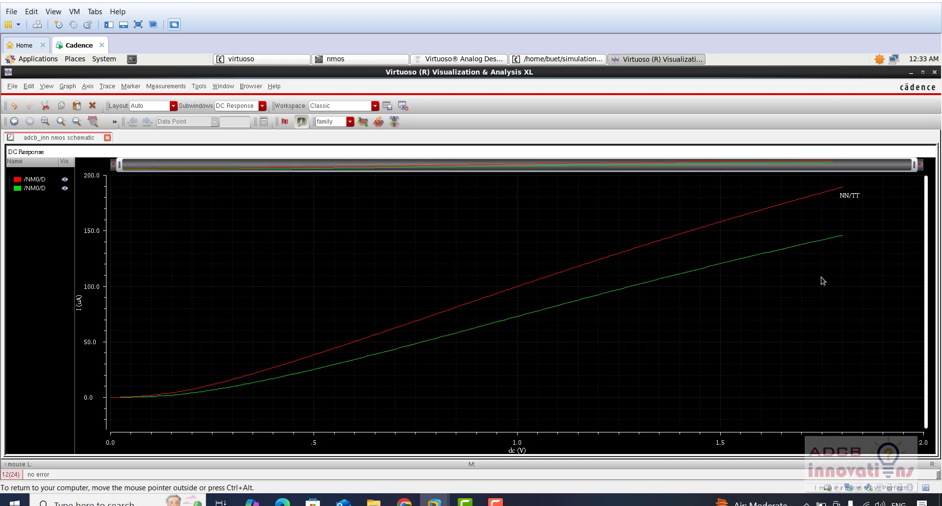
# - Add the graph label "SS" beside the upper end of the green curve, then minimize the plot window
pyautogui.rightClick(821, 271)
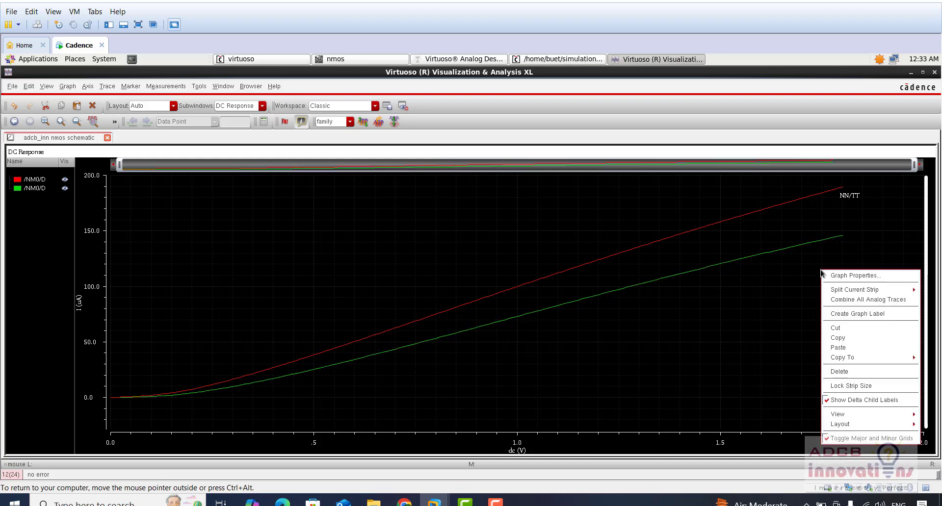
pyautogui.click(871, 314)
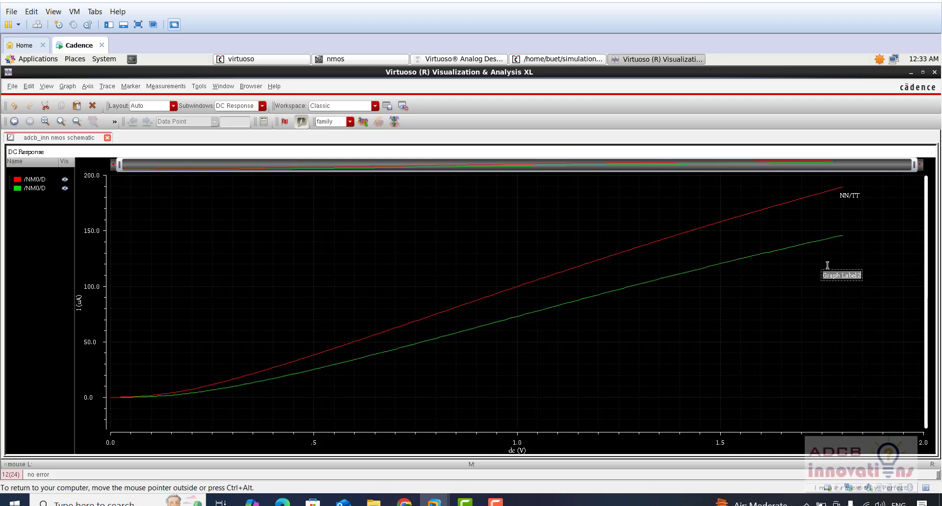
pyautogui.write('SS')
pyautogui.press('Return')
pyautogui.moveTo(828, 277); pyautogui.dragTo(844, 247)
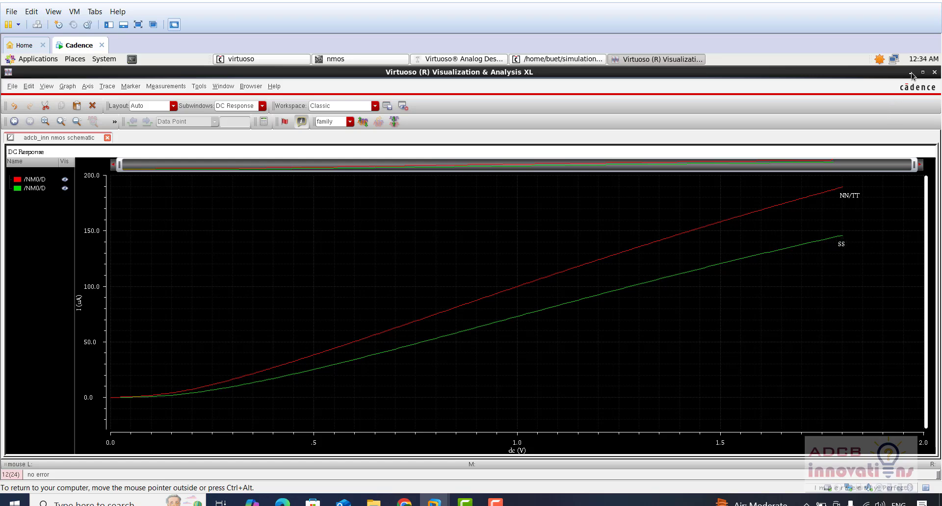
pyautogui.click(911, 72)
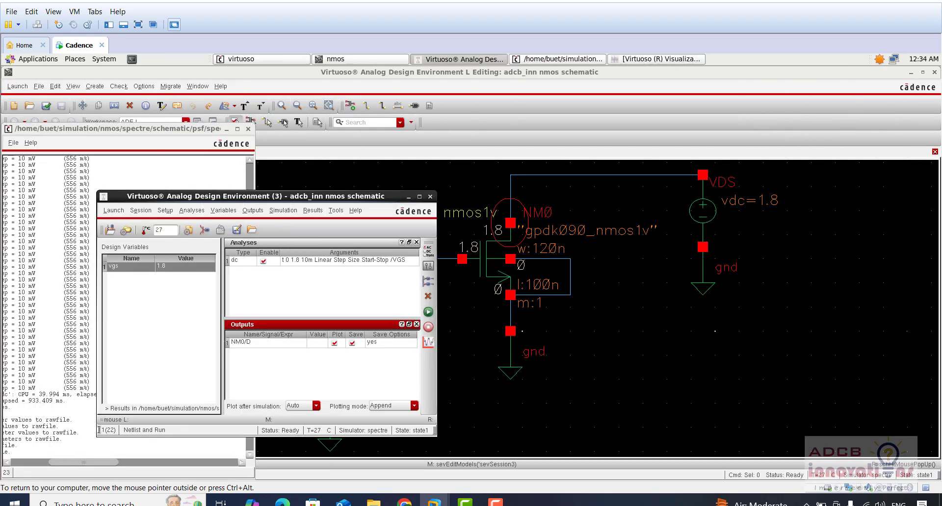
# - Change the gpdk090.scs model section to SF and rerun the simulation to append its drain current curve
pyautogui.click(165, 211)
pyautogui.click(190, 258)
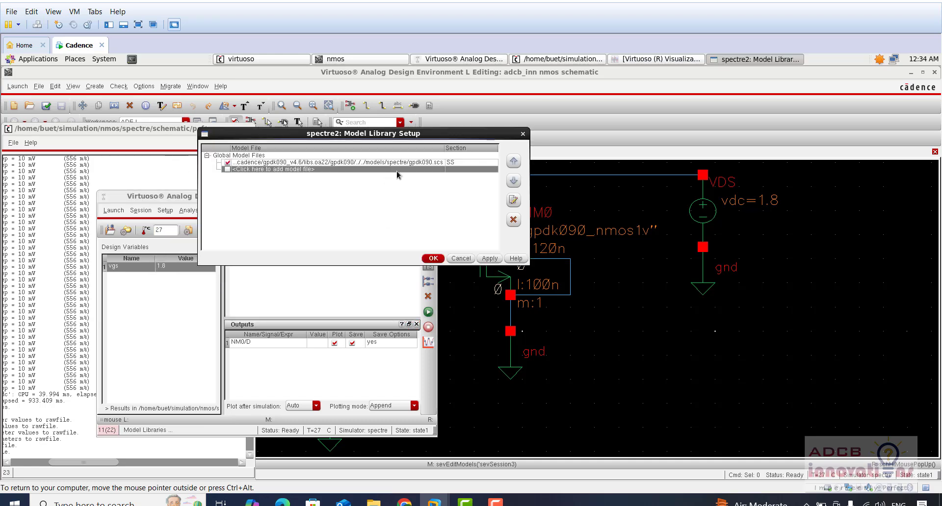
pyautogui.click(469, 164)
pyautogui.click(493, 164)
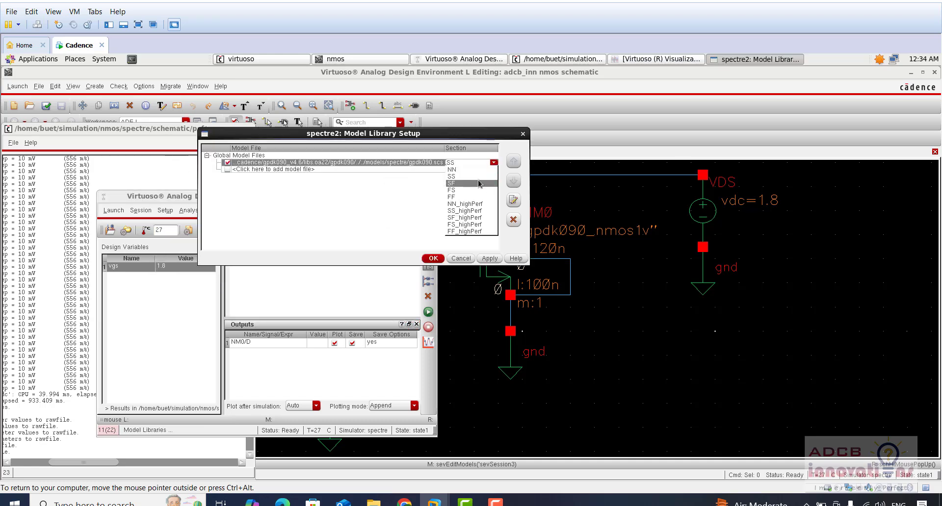
pyautogui.click(479, 185)
pyautogui.click(433, 259)
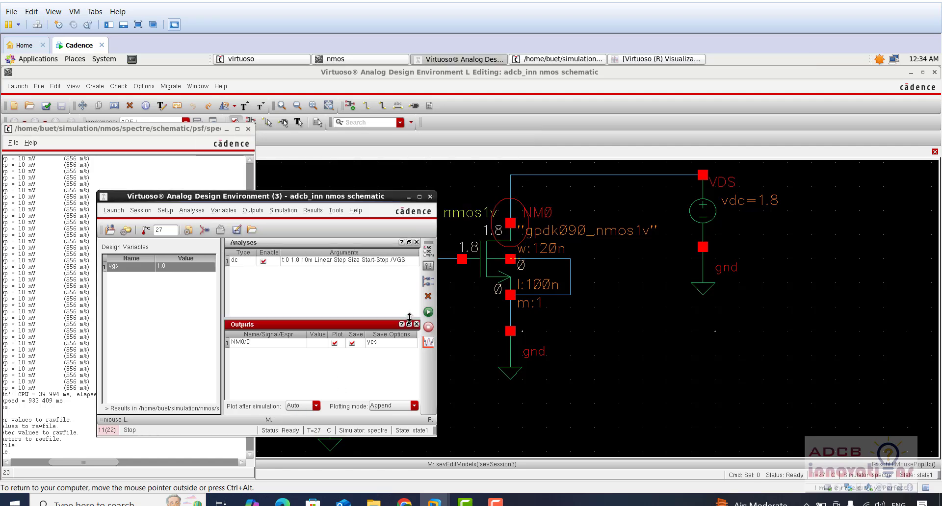
pyautogui.click(428, 313)
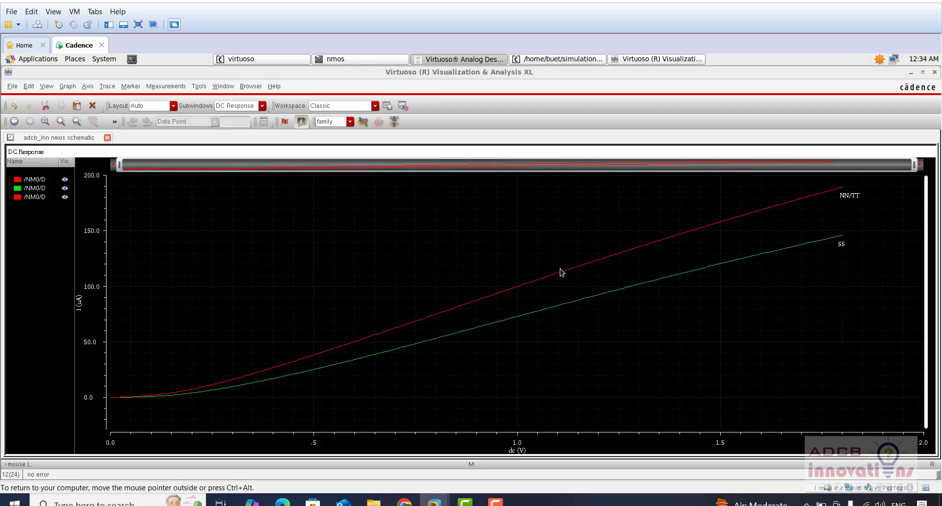
# - Highlight the three NM0/D traces one by one to compare the SF curve with the SS curve, then minimize the plot window
pyautogui.moveTo(614, 258)
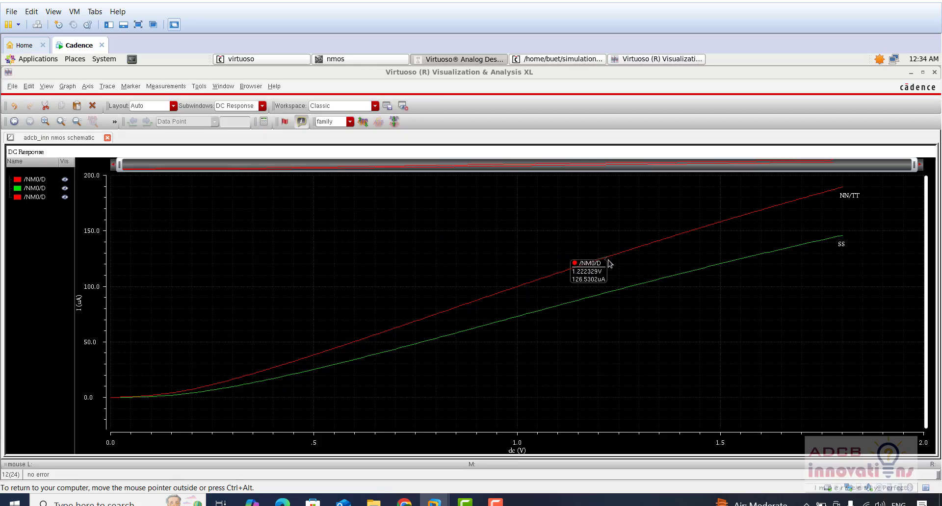
pyautogui.rightClick(607, 267)
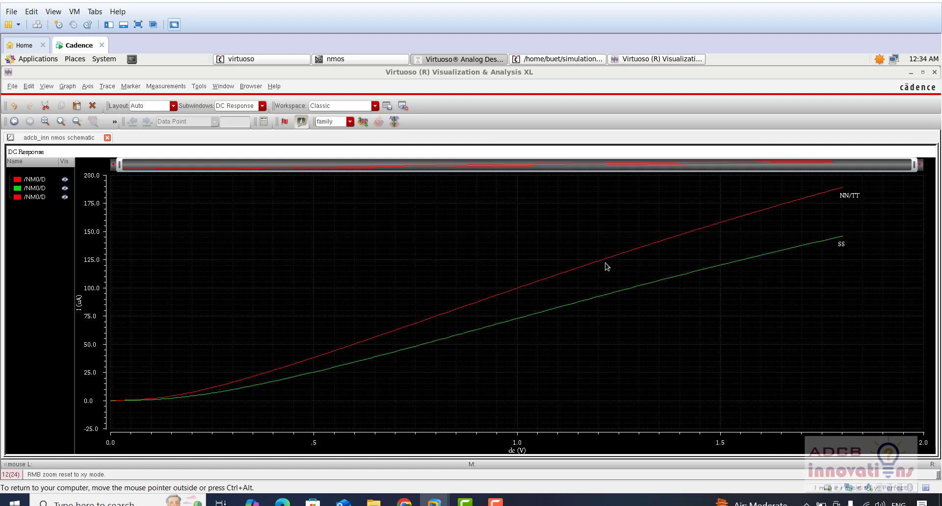
pyautogui.click(49, 200)
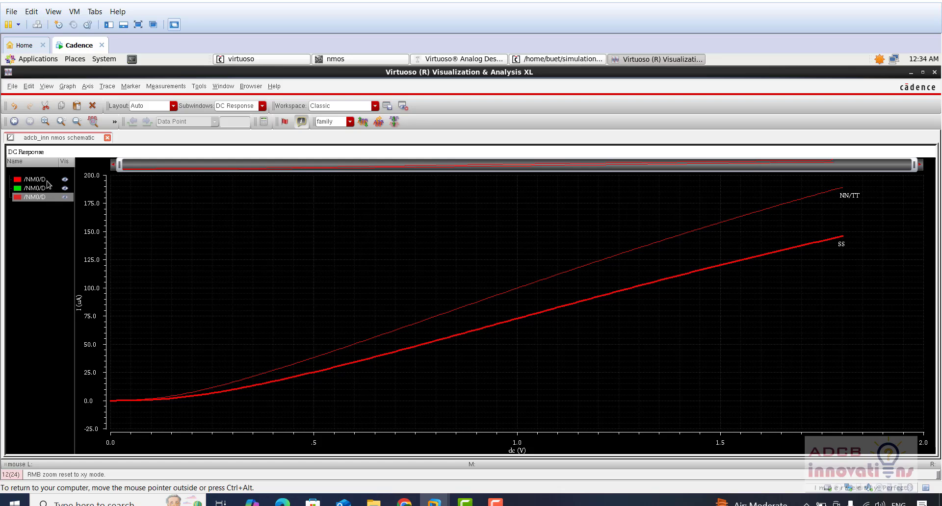
pyautogui.click(47, 181)
pyautogui.click(54, 197)
pyautogui.click(787, 252)
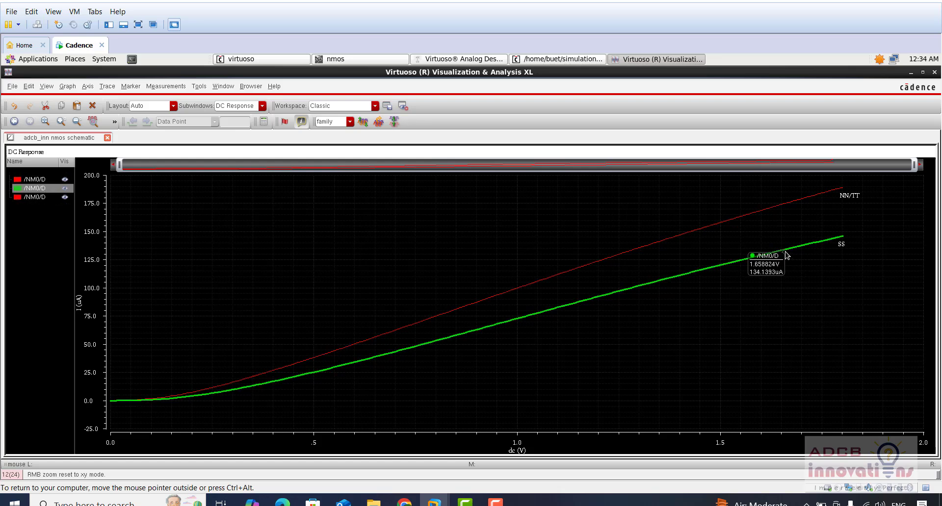
pyautogui.click(911, 73)
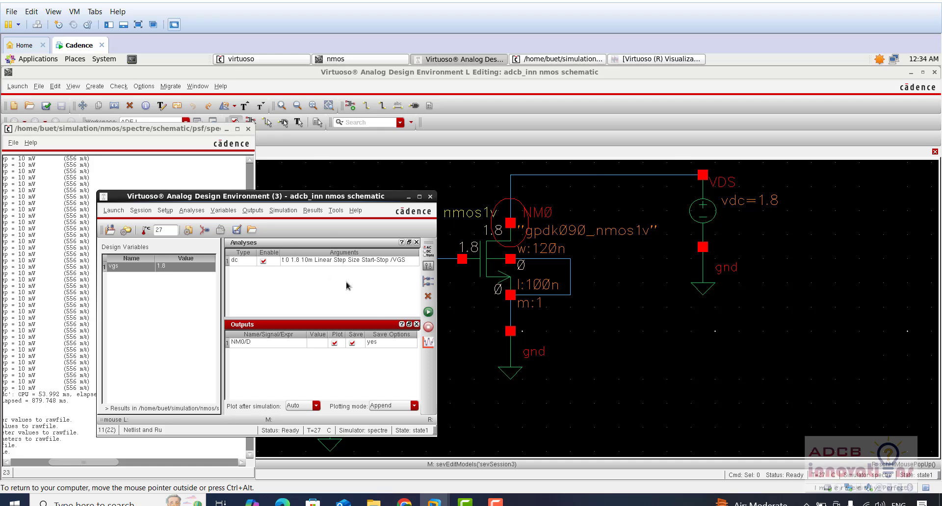
# - Change the gpdk090.scs model section to FF and rerun the simulation to append its drain current curve
pyautogui.click(321, 283)
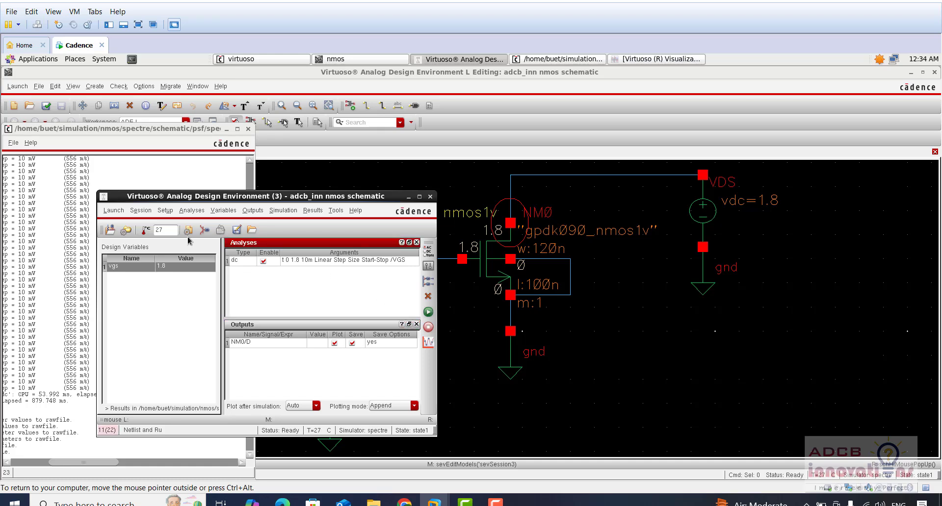
pyautogui.click(165, 210)
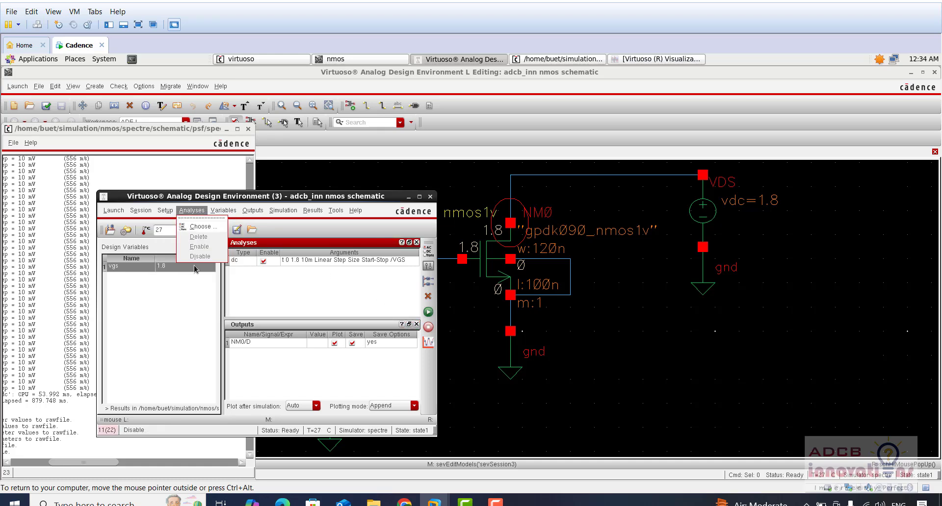
pyautogui.click(188, 258)
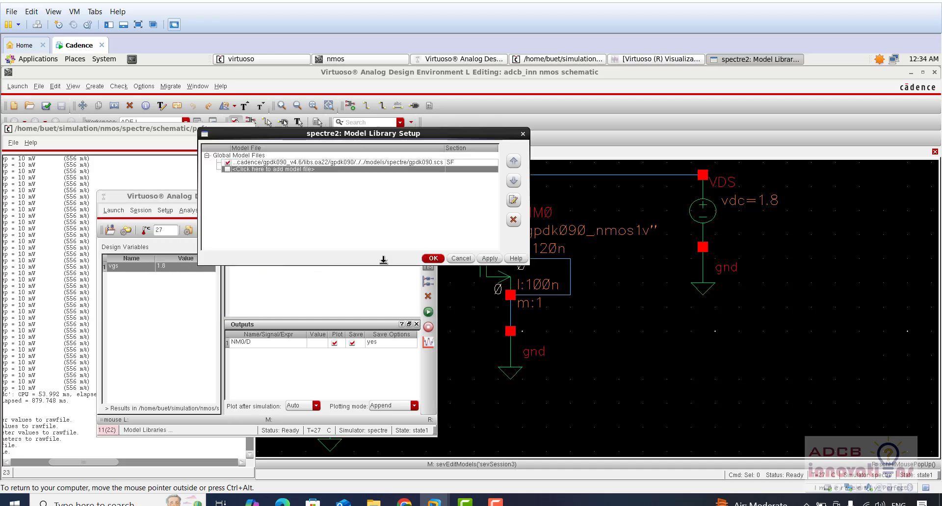
pyautogui.click(460, 164)
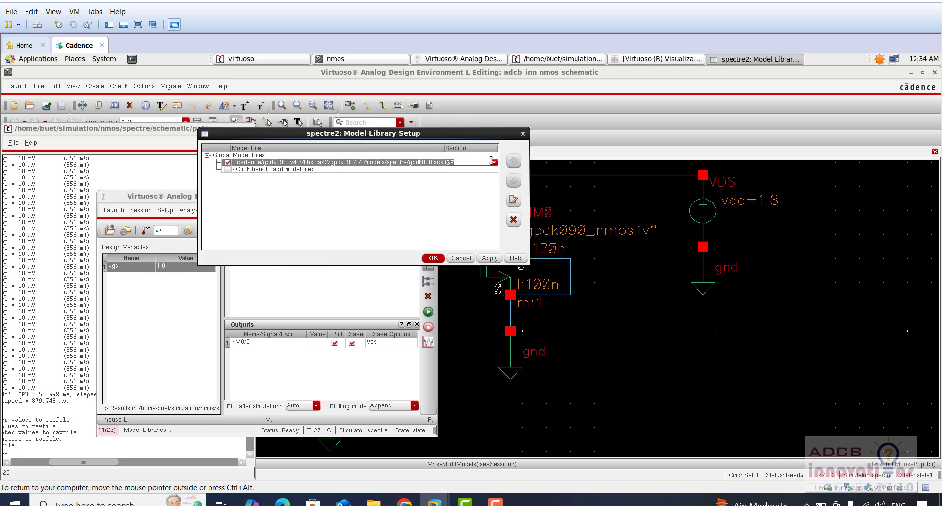
pyautogui.click(492, 162)
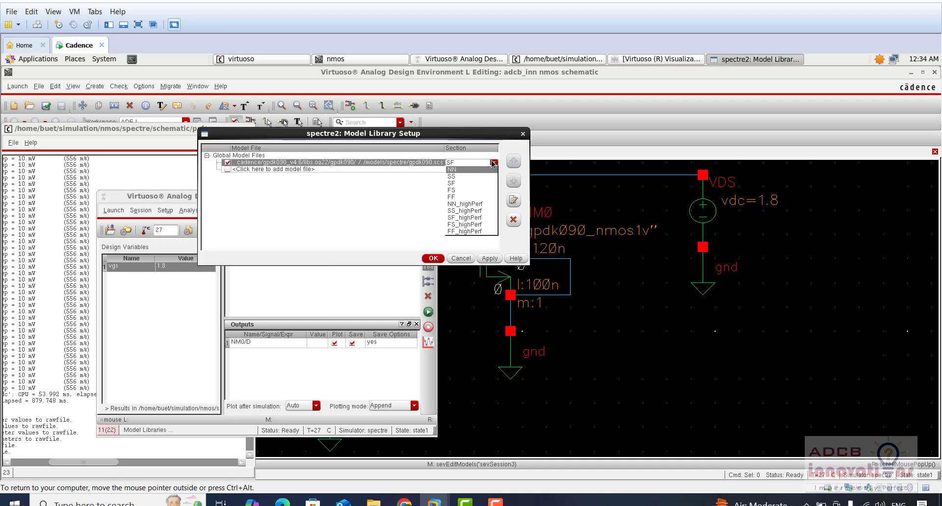
pyautogui.click(466, 197)
pyautogui.click(433, 258)
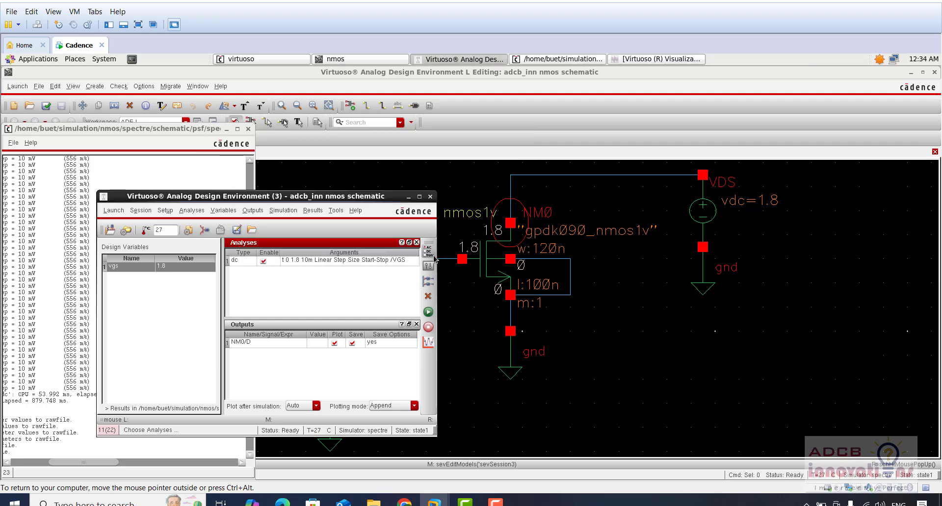
pyautogui.click(428, 313)
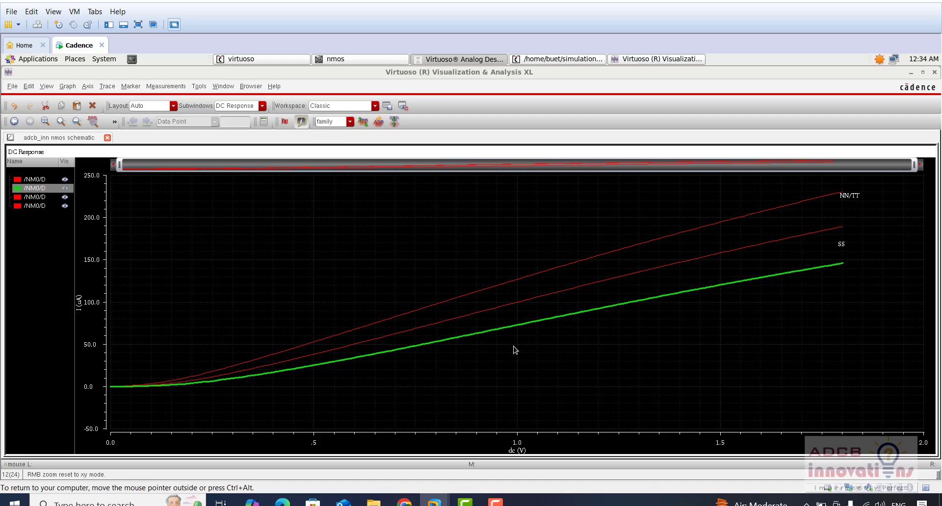
# - Highlight the NM0/D curves in turn to identify which corner each belongs to, ending with the newest trace
pyautogui.click(637, 306)
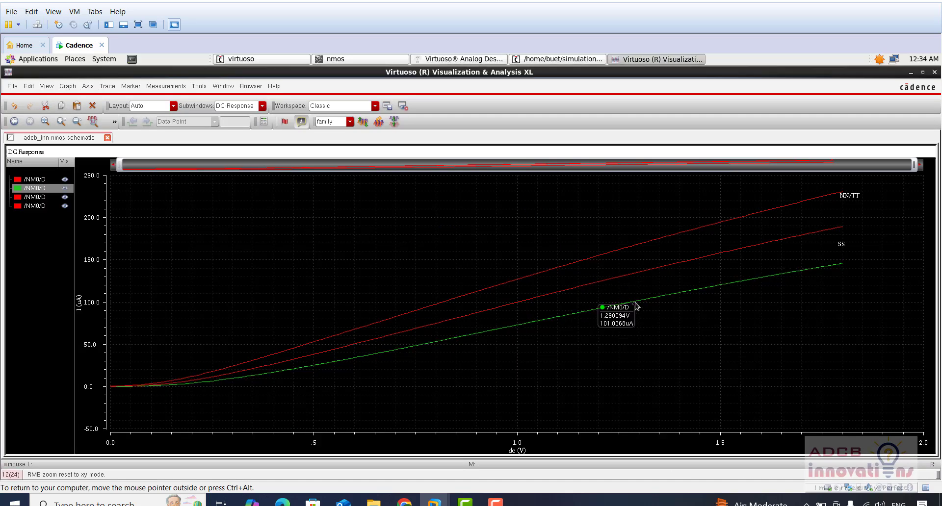
pyautogui.click(638, 277)
pyautogui.moveTo(633, 252)
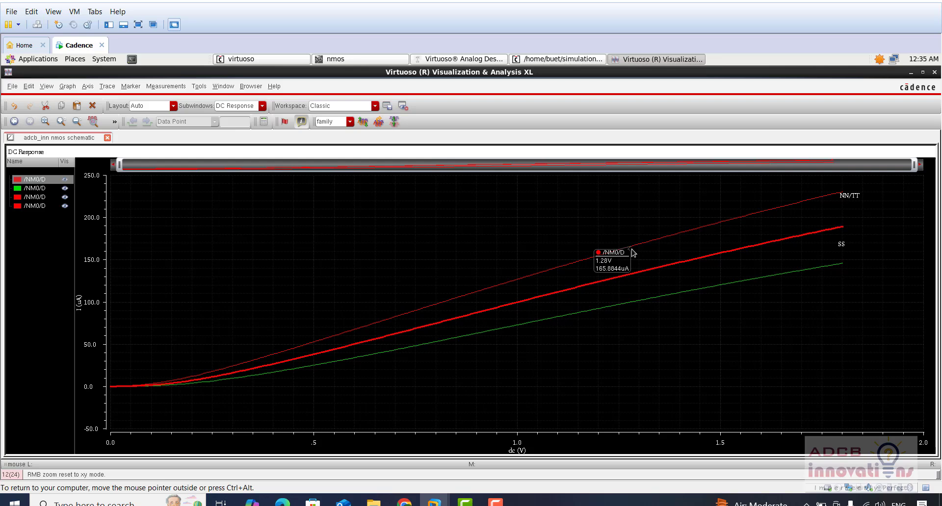
pyautogui.click(632, 252)
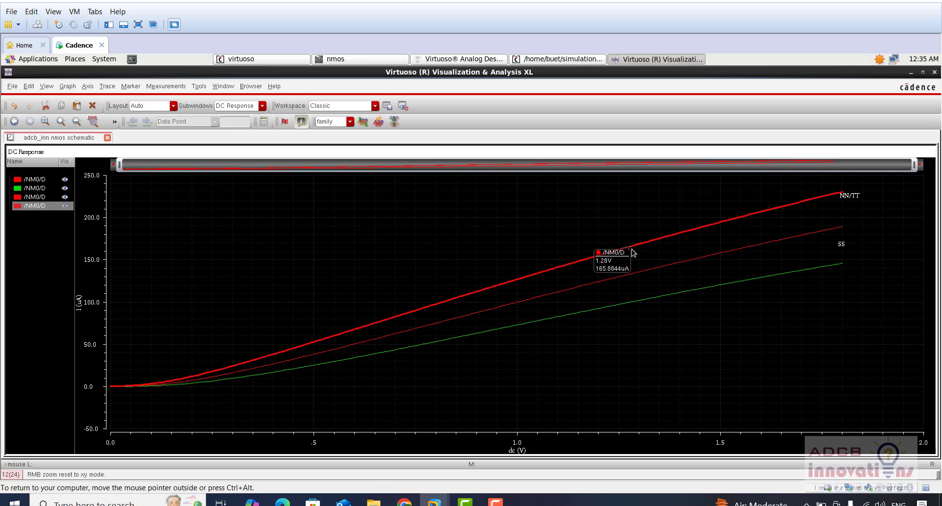
pyautogui.click(640, 273)
pyautogui.click(668, 294)
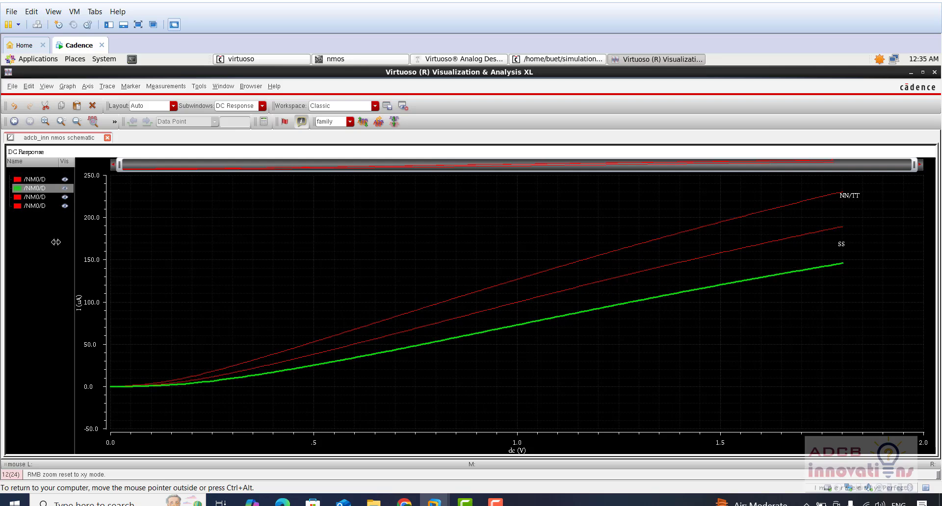
pyautogui.click(52, 206)
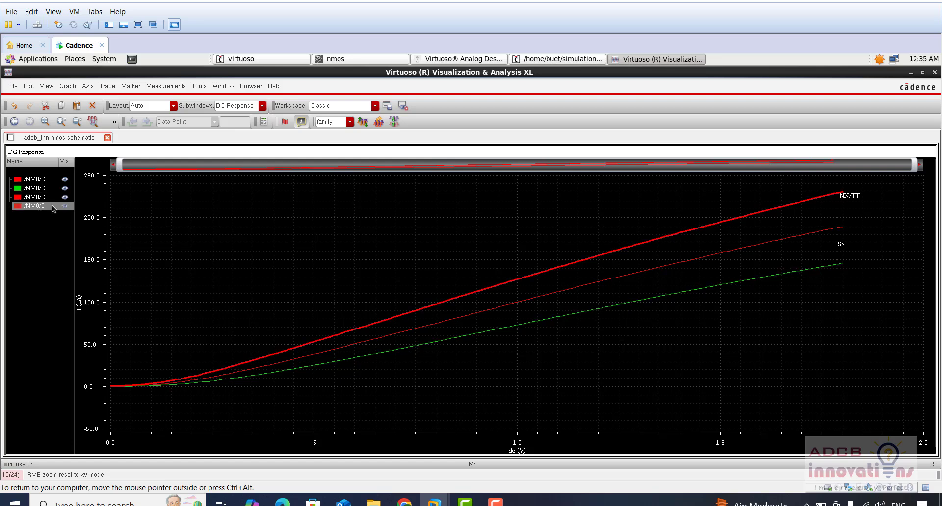
# - Highlight the third, first and second NM0/D traces in turn to compare which corner curves overlap
pyautogui.click(41, 198)
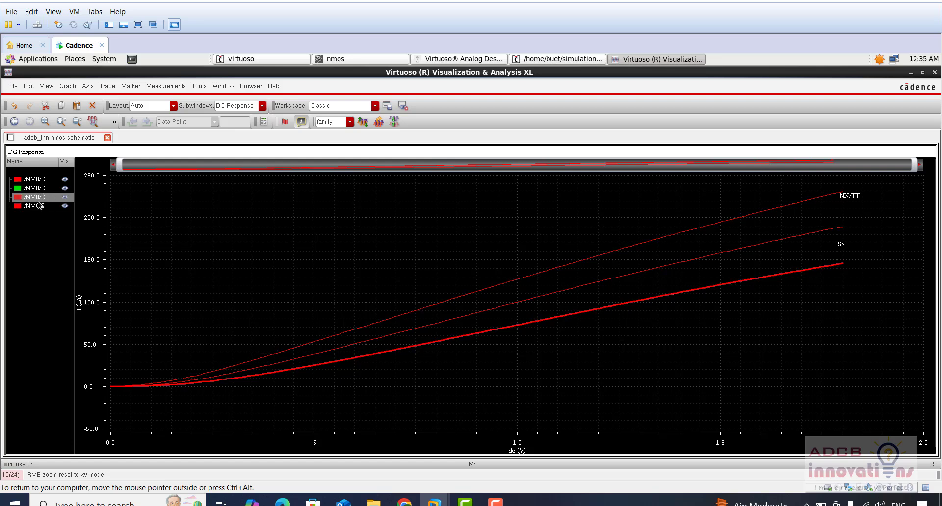
pyautogui.click(40, 180)
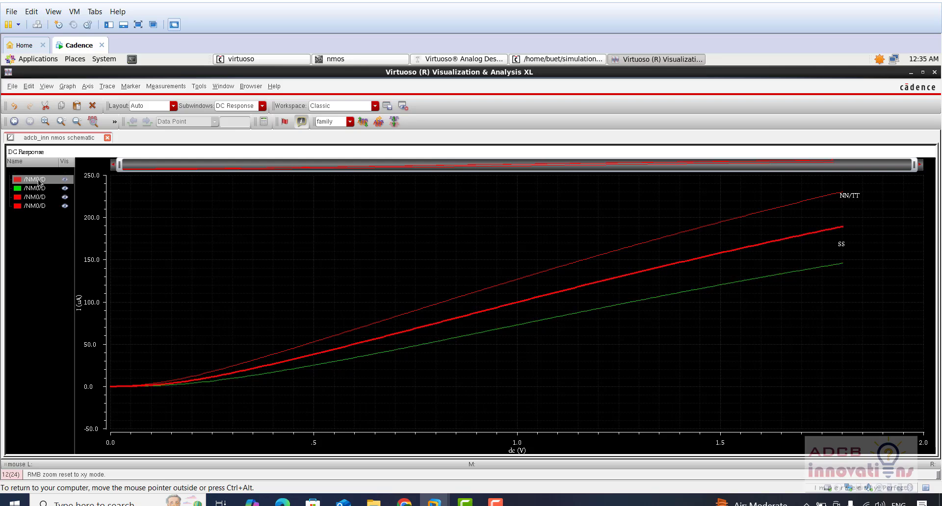
pyautogui.click(282, 335)
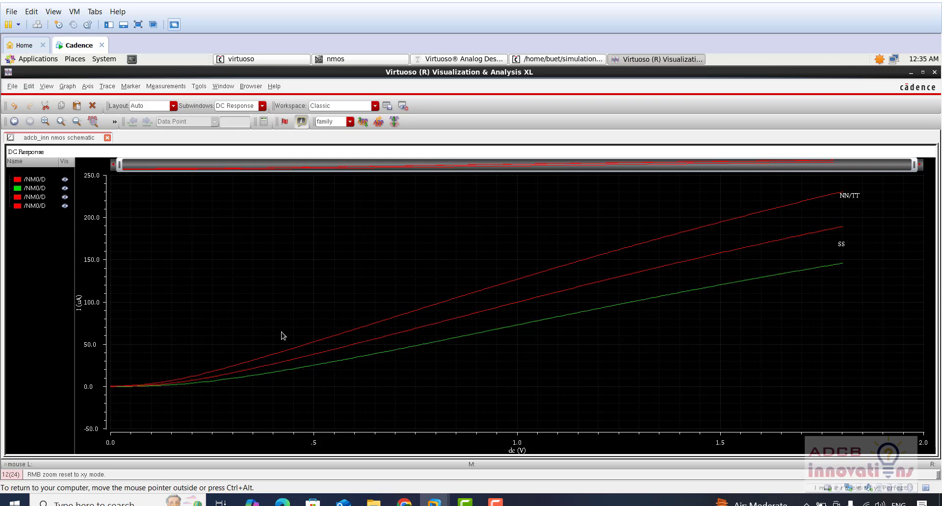
pyautogui.click(352, 358)
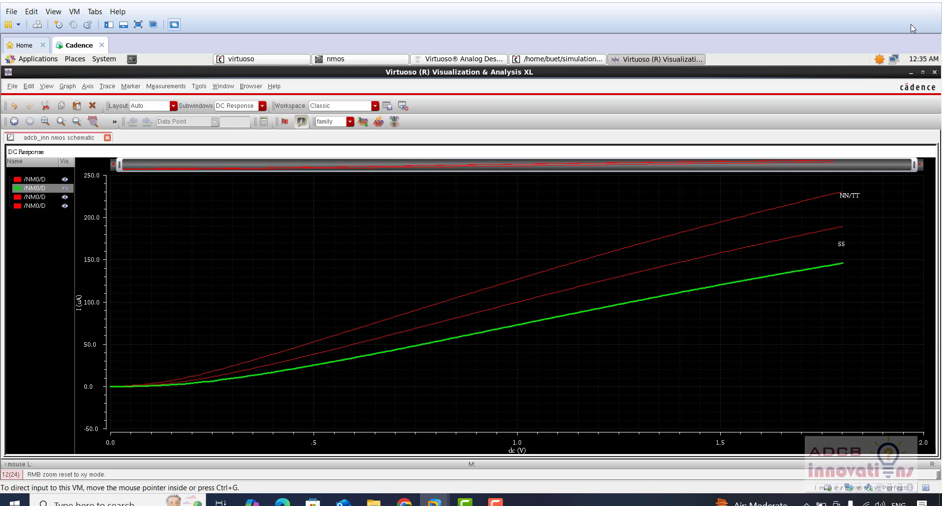
# - Close the four-curve plot window, then rerun the simulation and discard the newly opened plot window
pyautogui.click(935, 72)
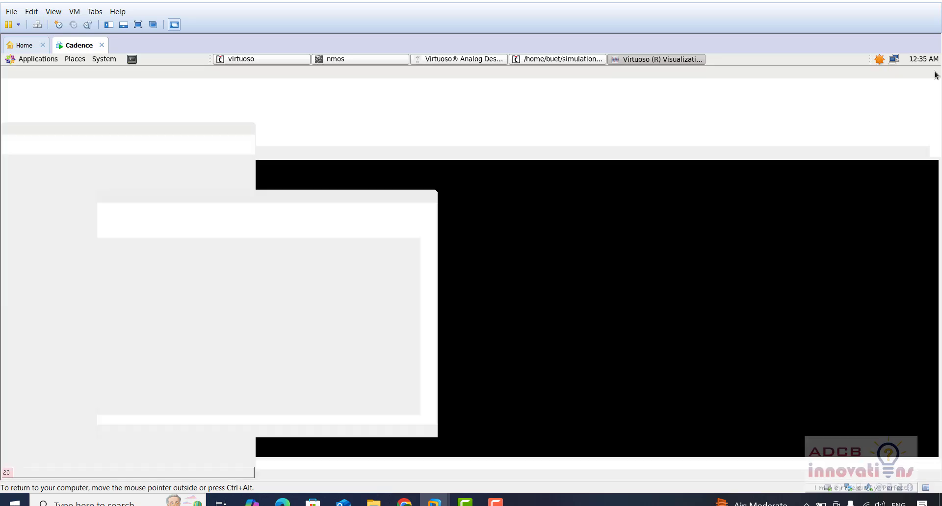
pyautogui.click(428, 312)
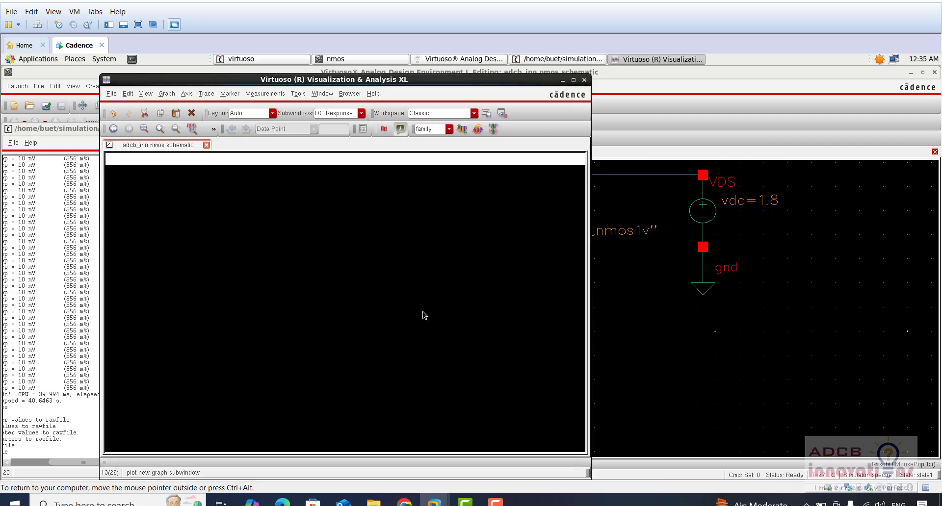
pyautogui.click(585, 80)
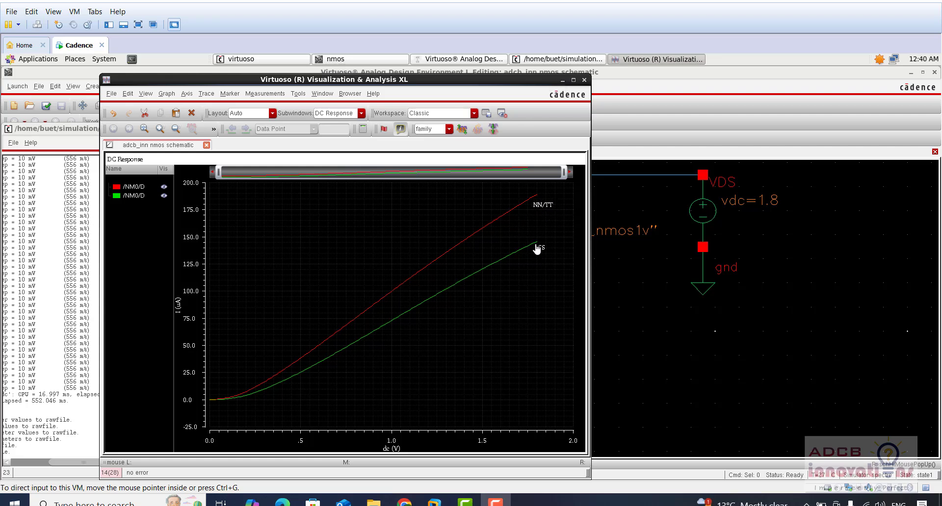
# - Recolor the NN/TT drain current curve yellow and minimize the plot window
pyautogui.click(484, 228)
pyautogui.rightClick(485, 228)
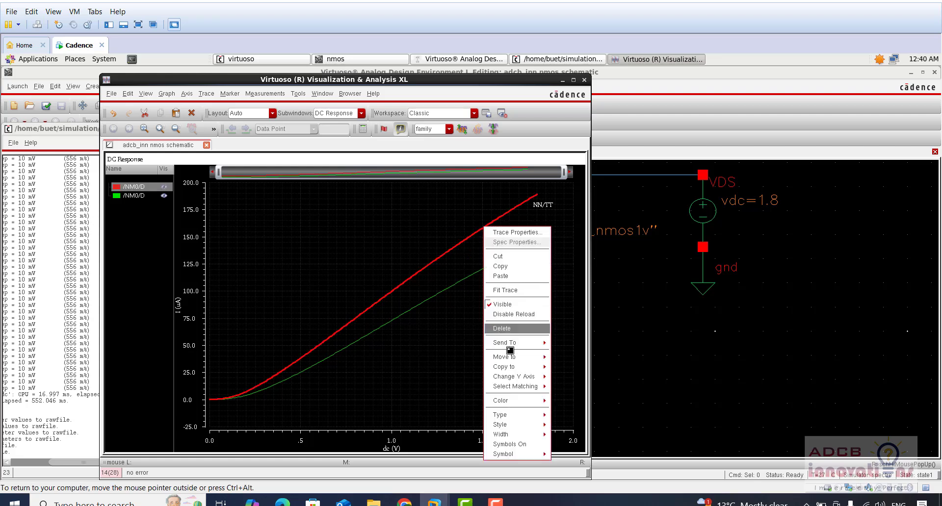
pyautogui.moveTo(529, 404)
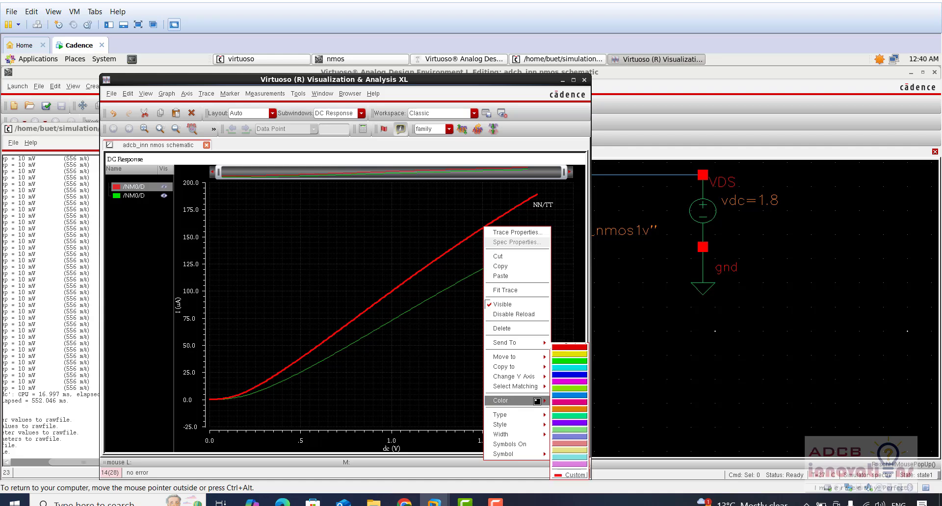
pyautogui.click(569, 353)
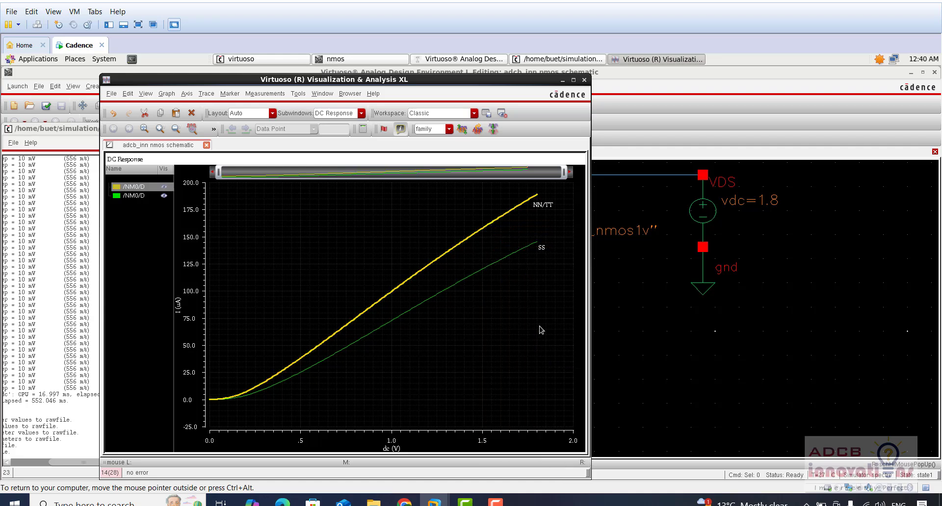
pyautogui.click(564, 83)
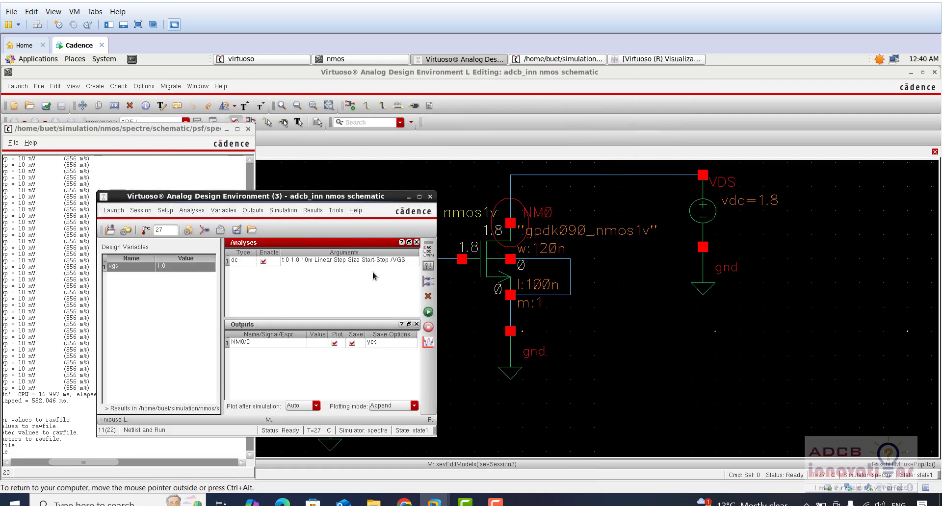
# - Choose the FF section for the gpdk090.scs model file and rerun the simulation to append its drain current curve
pyautogui.click(252, 213)
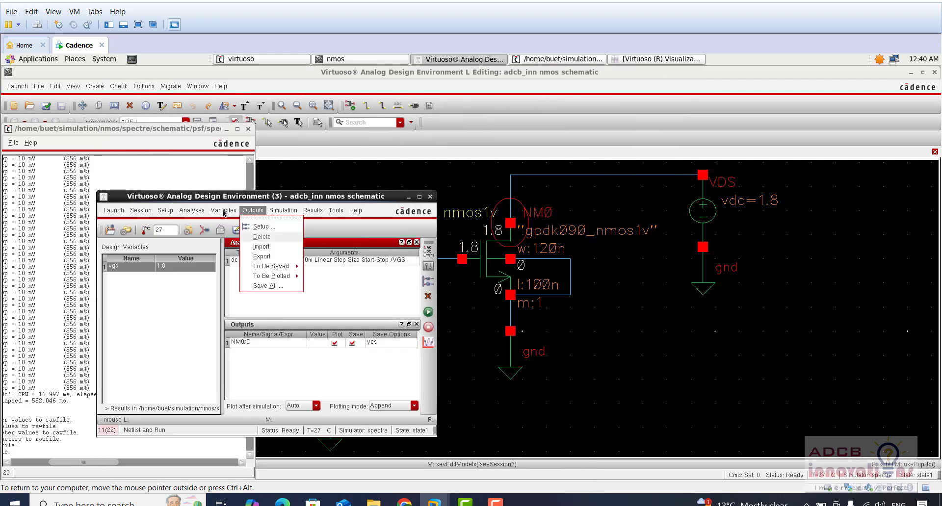
pyautogui.click(191, 258)
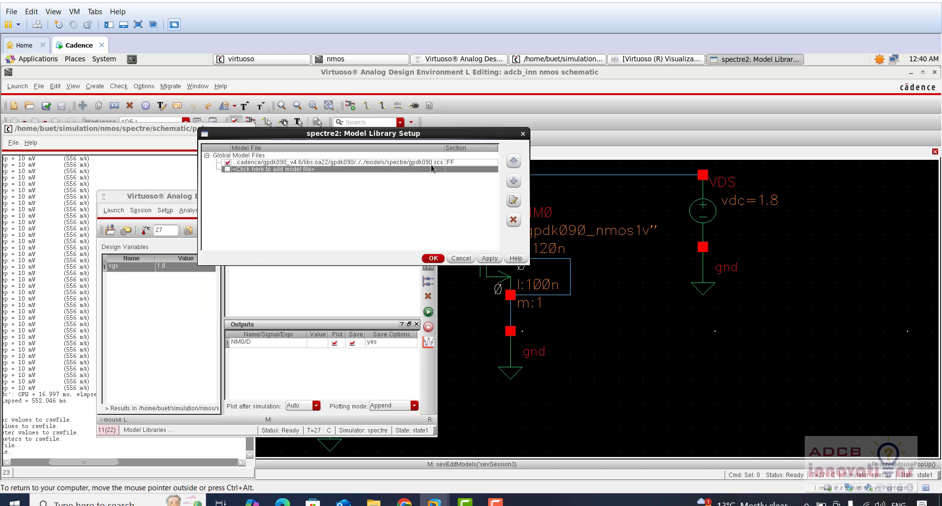
pyautogui.click(472, 163)
pyautogui.click(471, 163)
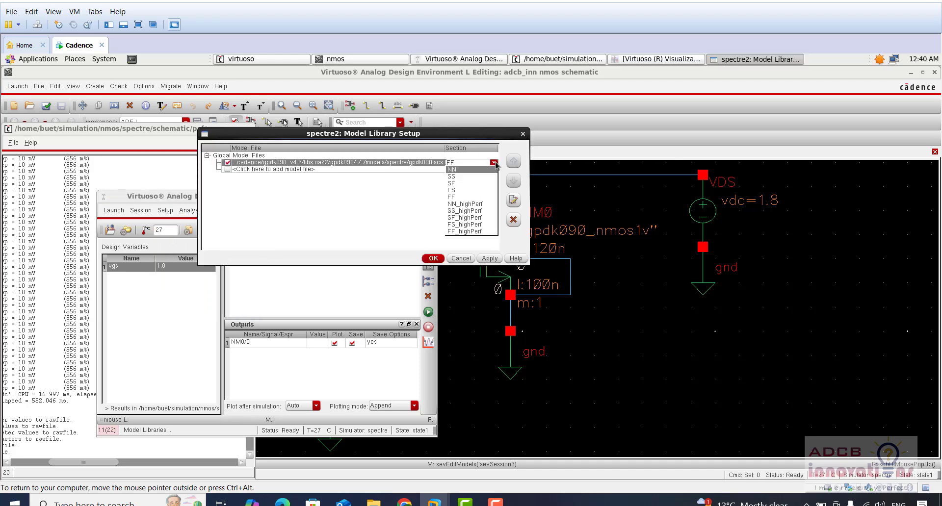
pyautogui.click(467, 197)
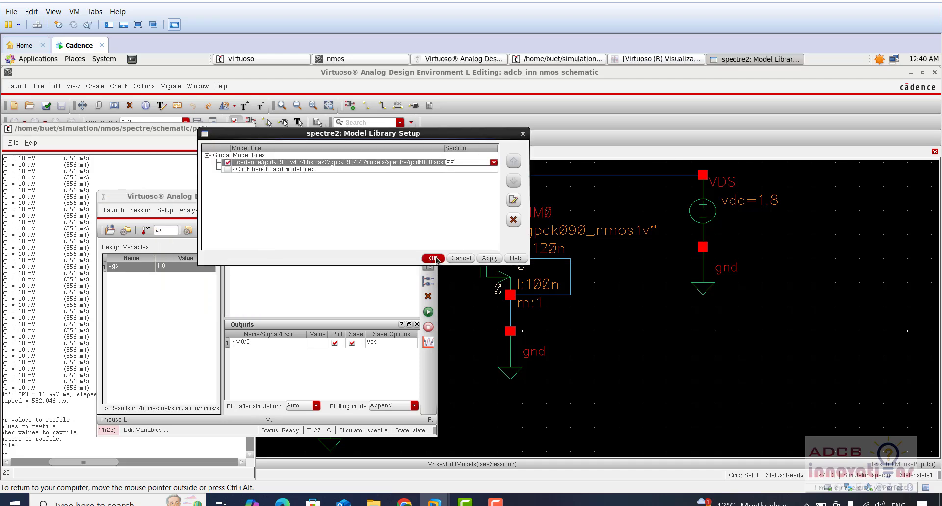
pyautogui.click(434, 258)
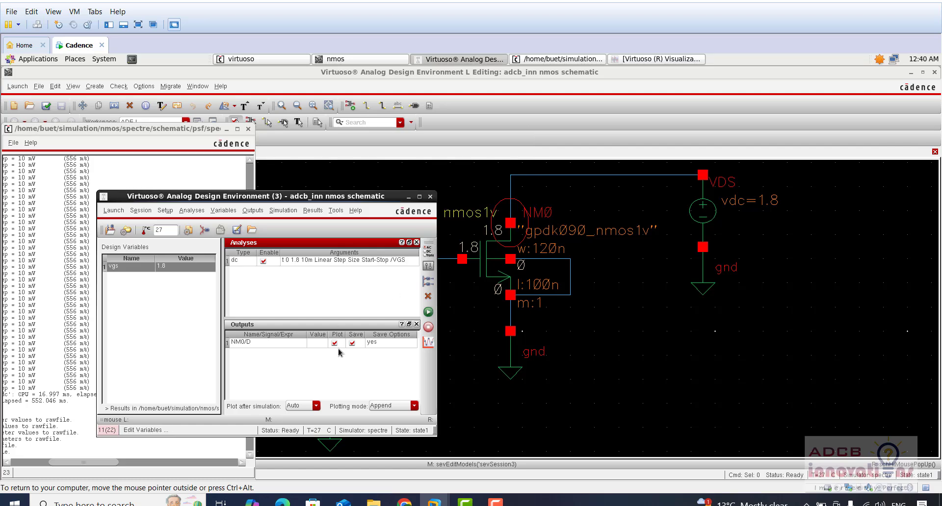
pyautogui.click(428, 312)
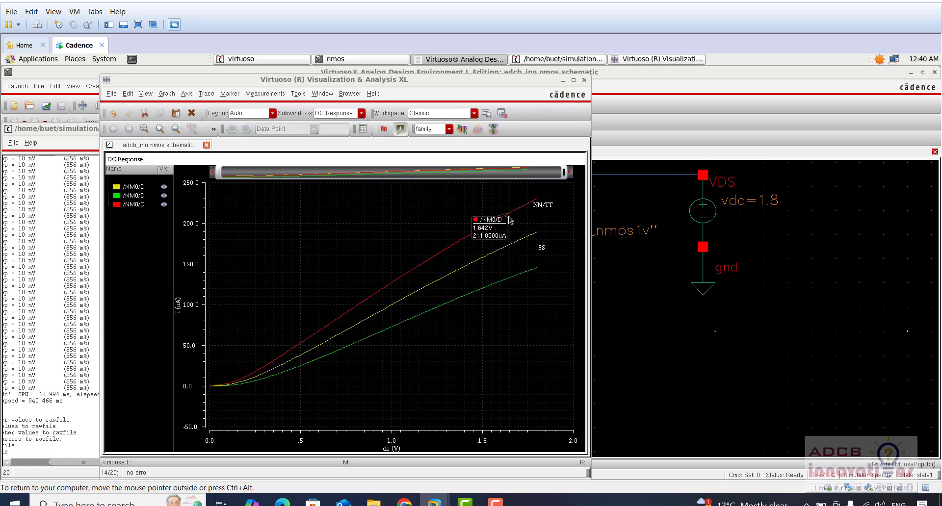
# - Realign the NN/TT and SS labels with their curves and add an FF label at the end of the uppermost curve
pyautogui.moveTo(542, 206)
pyautogui.mouseDown()
pyautogui.moveTo(559, 232)
pyautogui.moveTo(544, 247)
pyautogui.moveTo(547, 268)
pyautogui.mouseUp()
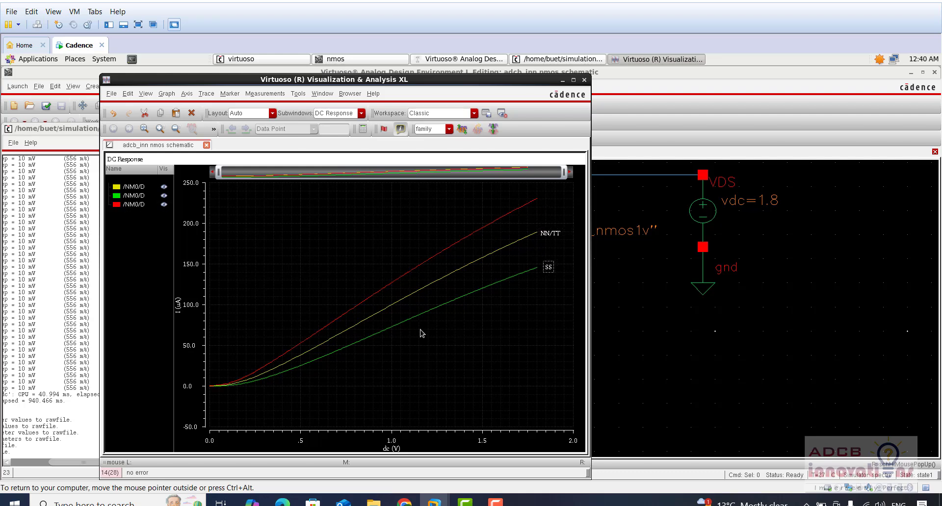
pyautogui.rightClick(422, 330)
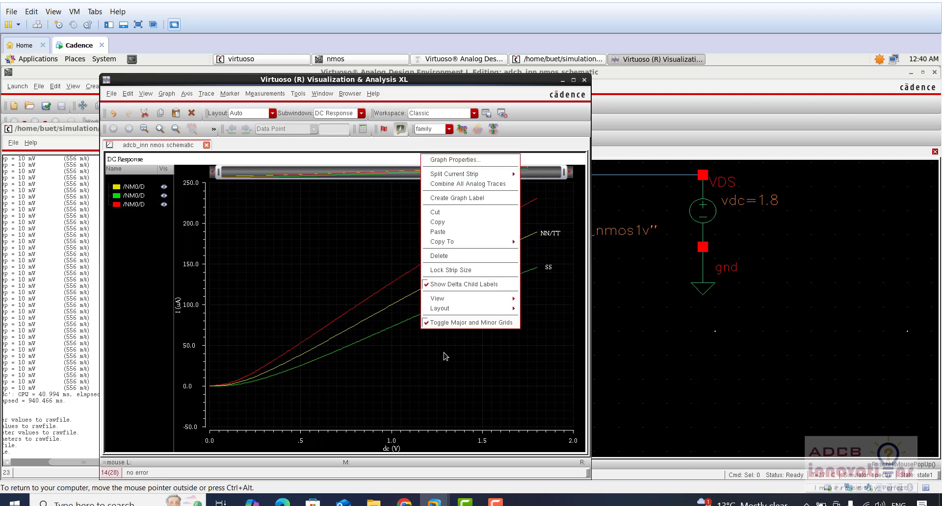
pyautogui.click(467, 198)
pyautogui.write('FF')
pyautogui.press('Return')
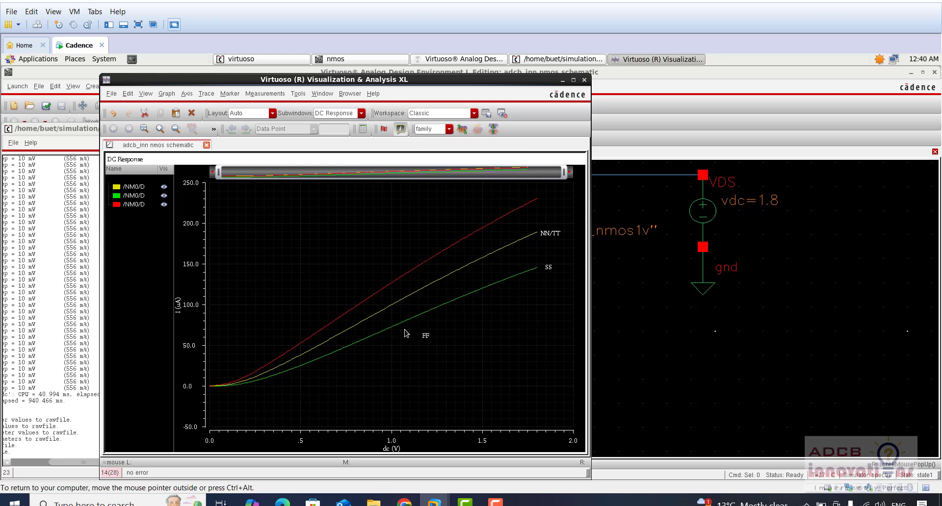
pyautogui.moveTo(425, 338)
pyautogui.mouseDown()
pyautogui.moveTo(551, 260)
pyautogui.moveTo(546, 204)
pyautogui.mouseUp()
pyautogui.click(563, 81)
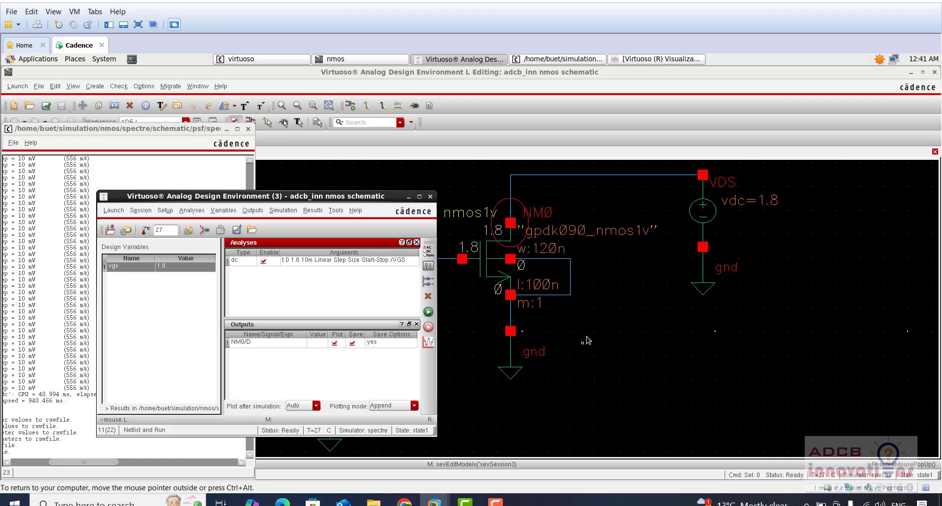
# - Set the total width of the NM0 transistor in the nmos schematic to the variable WP
pyautogui.click(464, 345)
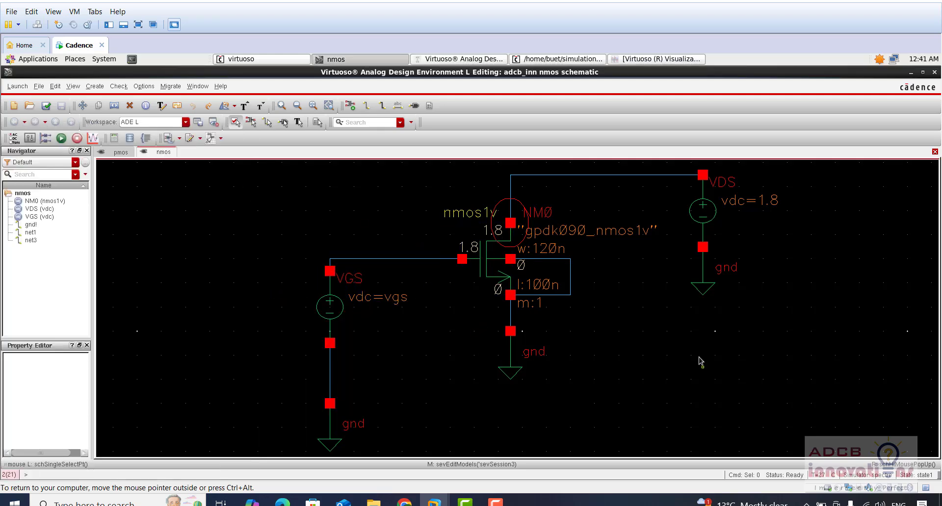
pyautogui.click(480, 260)
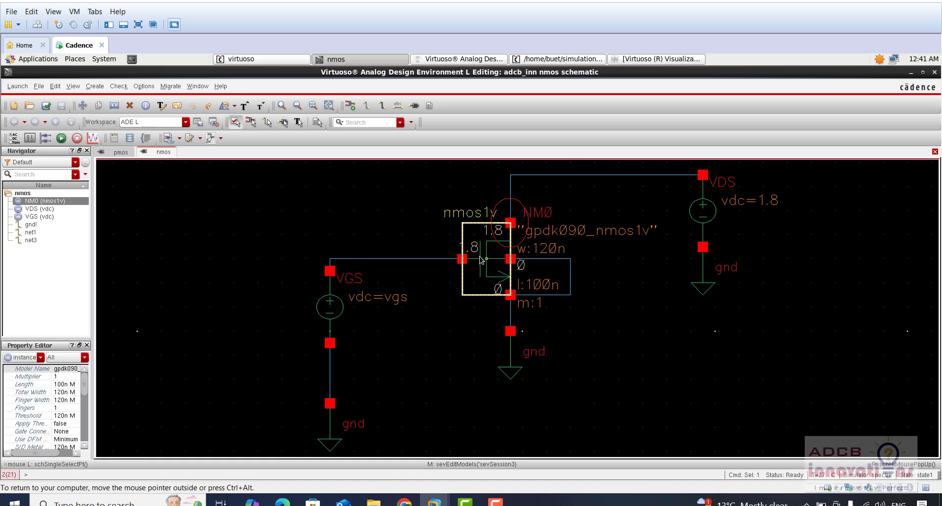
pyautogui.press('q')
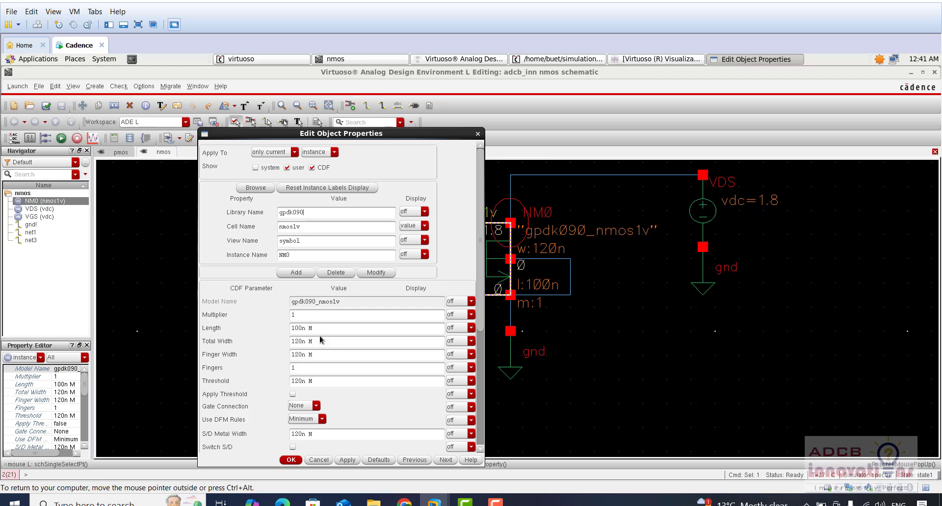
pyautogui.moveTo(303, 350); pyautogui.dragTo(285, 349)
pyautogui.write('WP')
pyautogui.press('Return')
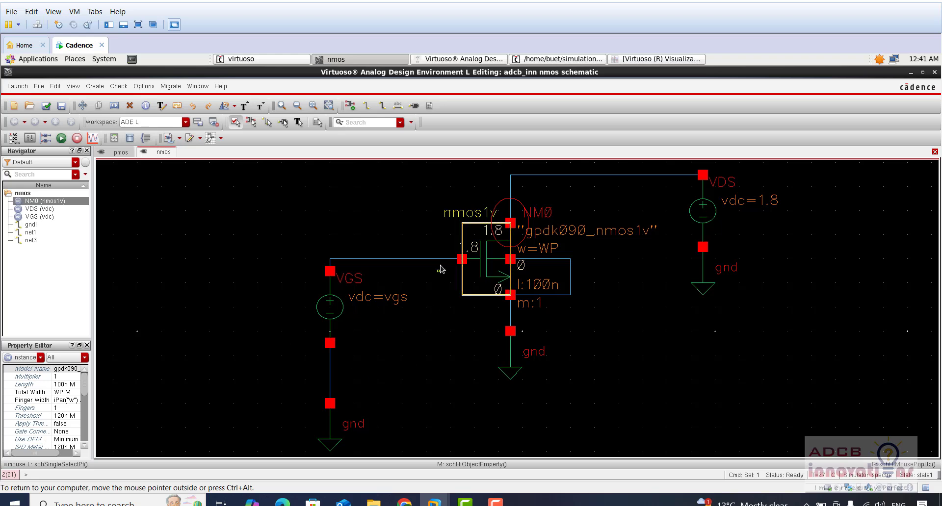
# - Change the NM0 transistor's total width to the variable WN
pyautogui.press('q')
pyautogui.tripleClick(310, 343)
pyautogui.write('WN')
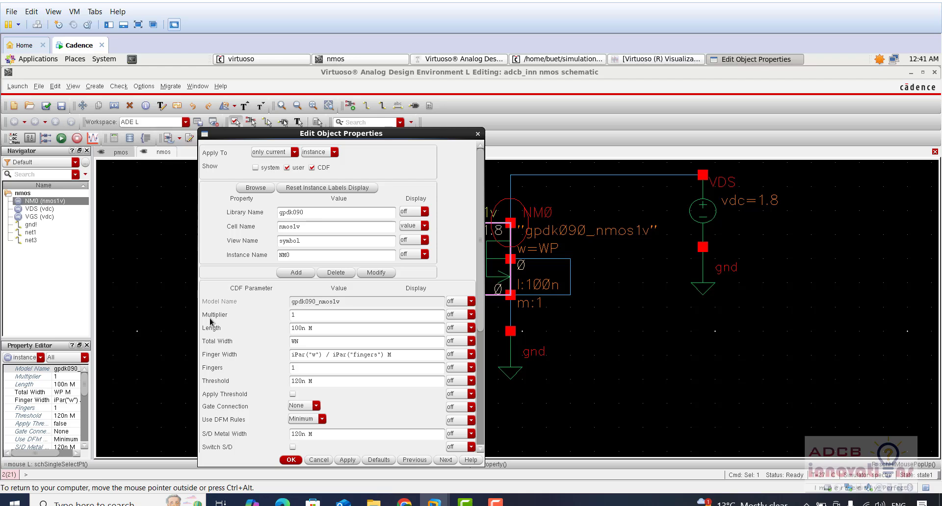
pyautogui.press('Return')
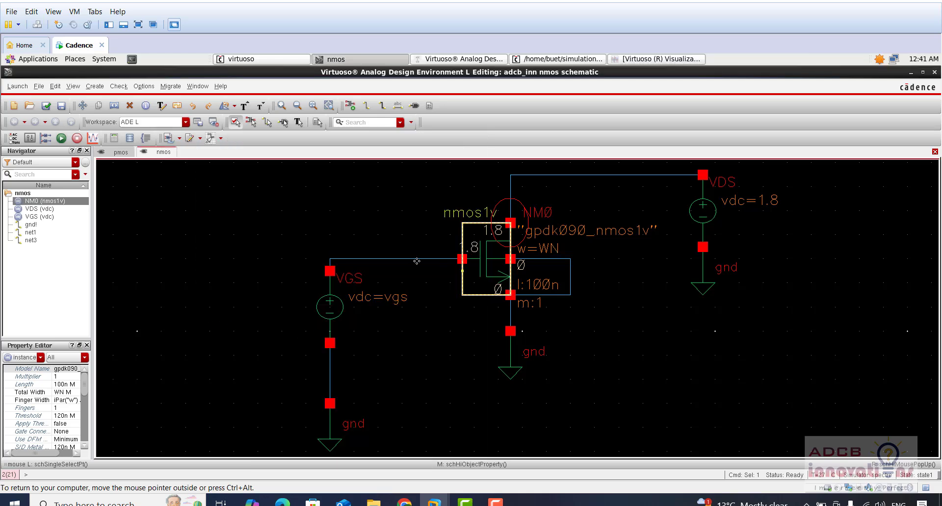
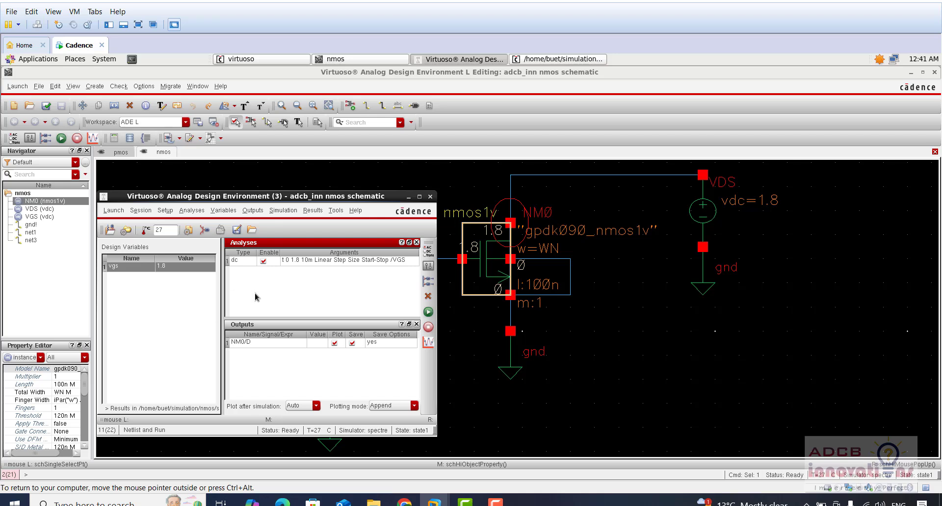
# - Copy the design variables from the cellview into the simulation setup and set WN to 120n
pyautogui.click(191, 299)
pyautogui.click(225, 211)
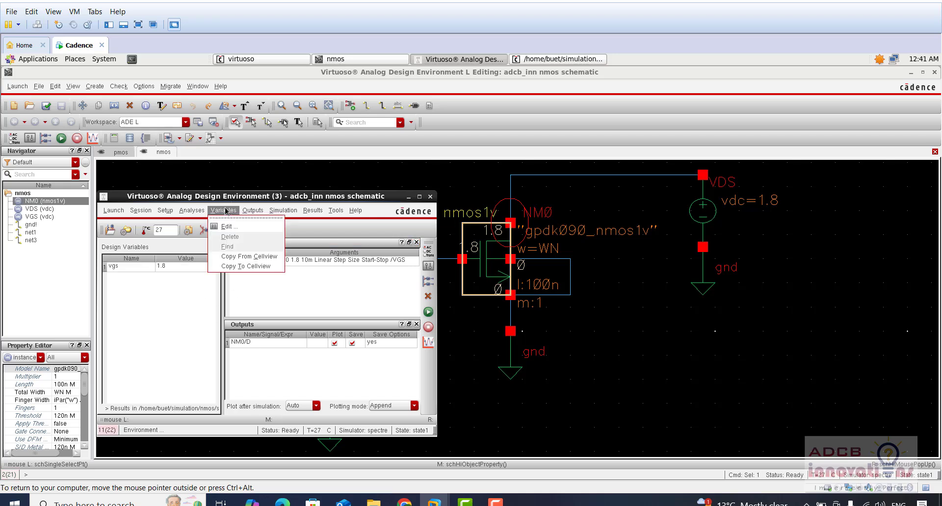
pyautogui.click(264, 256)
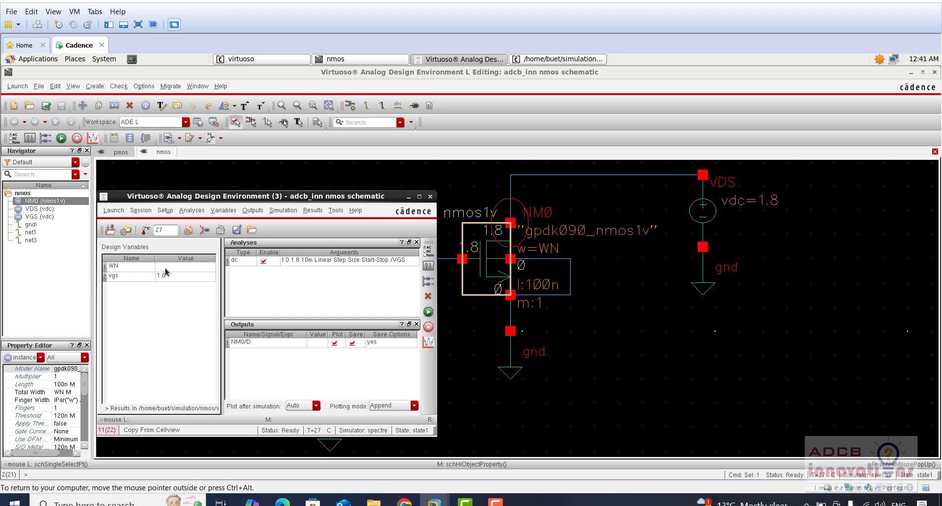
pyautogui.doubleClick(166, 267)
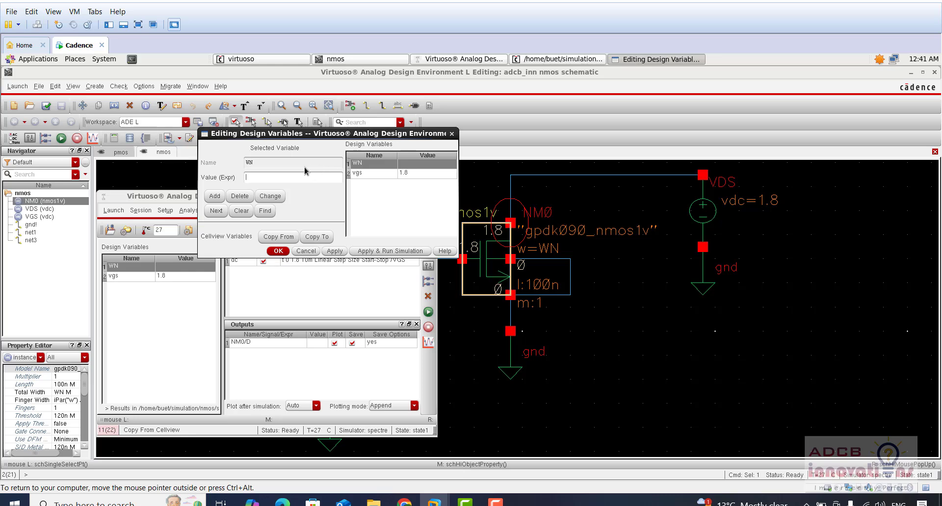
pyautogui.write('120N')
pyautogui.press('Return')
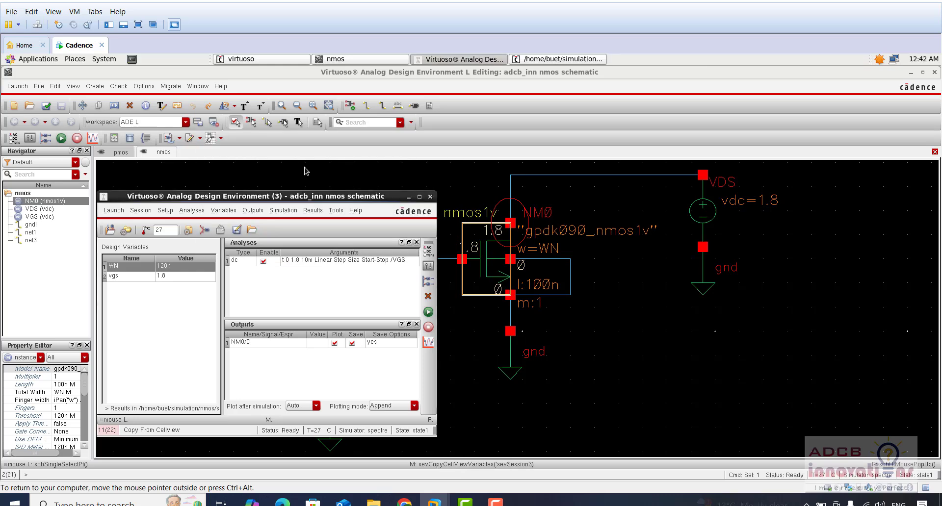
# - Run the DC simulation with the parameterized width and close the resulting plot window
pyautogui.click(430, 312)
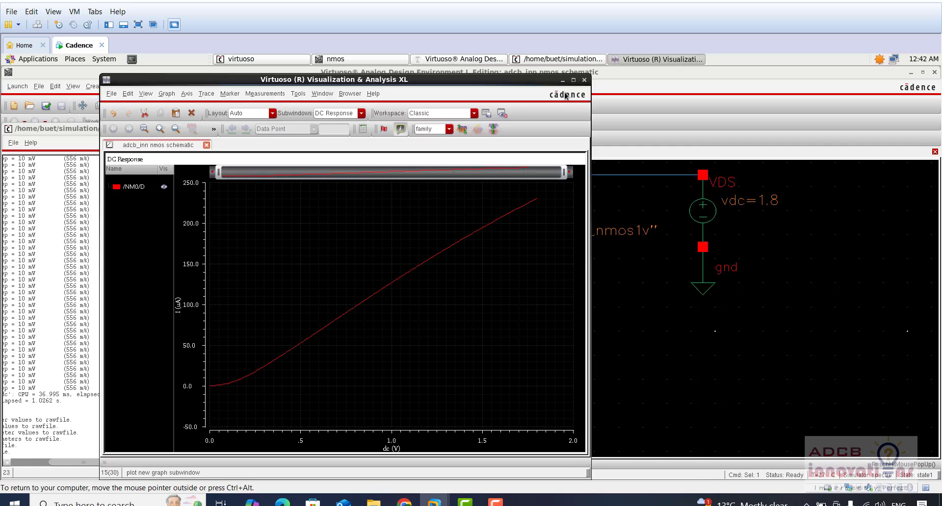
pyautogui.hotkey('ctrl', 'w')
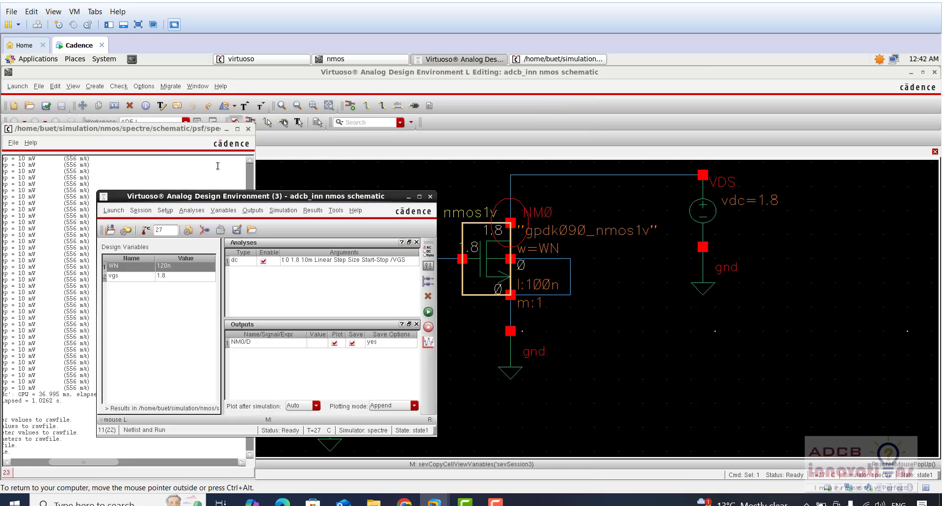
pyautogui.click(248, 140)
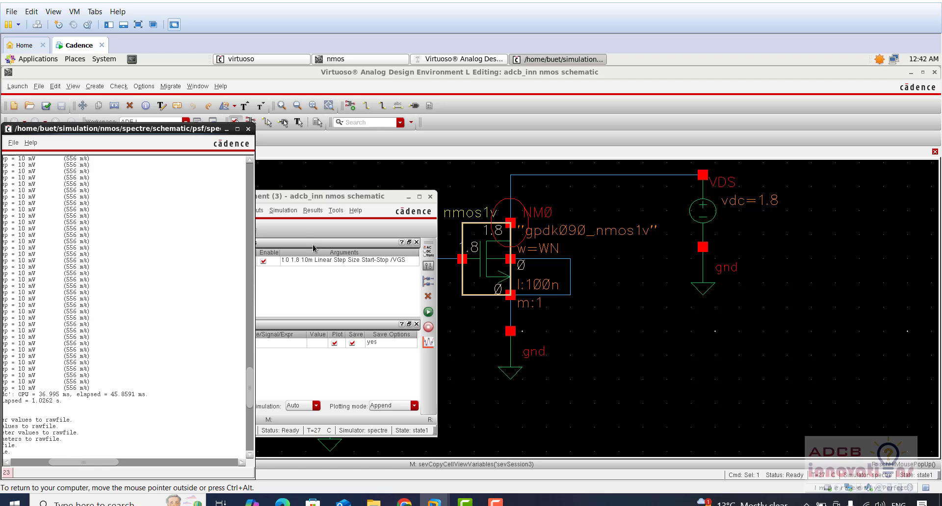
# - Open a Parametric Analysis from the simulation setup and add WN as its sweep variable
pyautogui.click(294, 196)
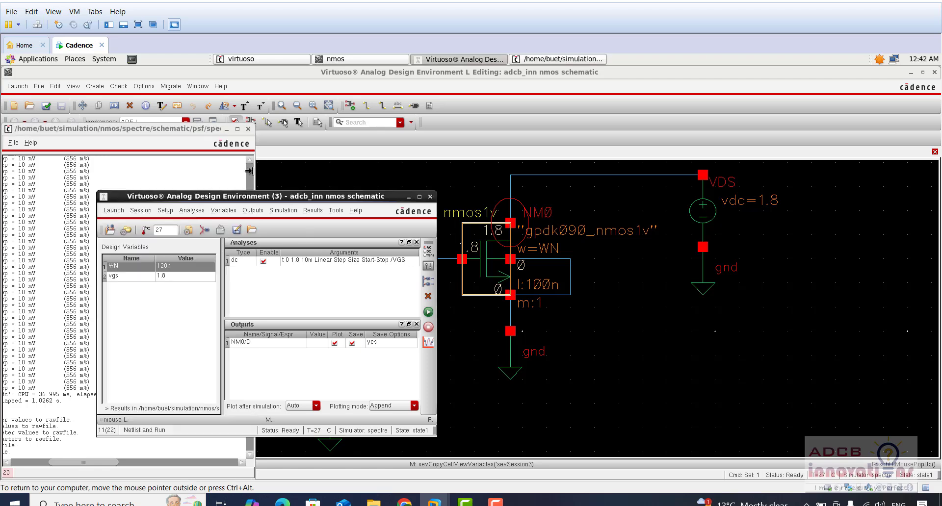
pyautogui.click(336, 211)
pyautogui.click(352, 226)
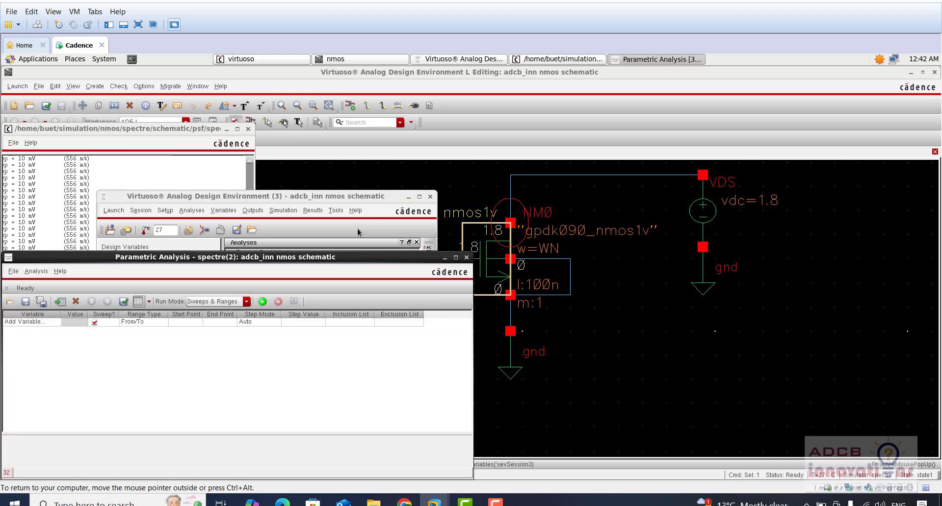
pyautogui.moveTo(327, 261); pyautogui.dragTo(469, 223)
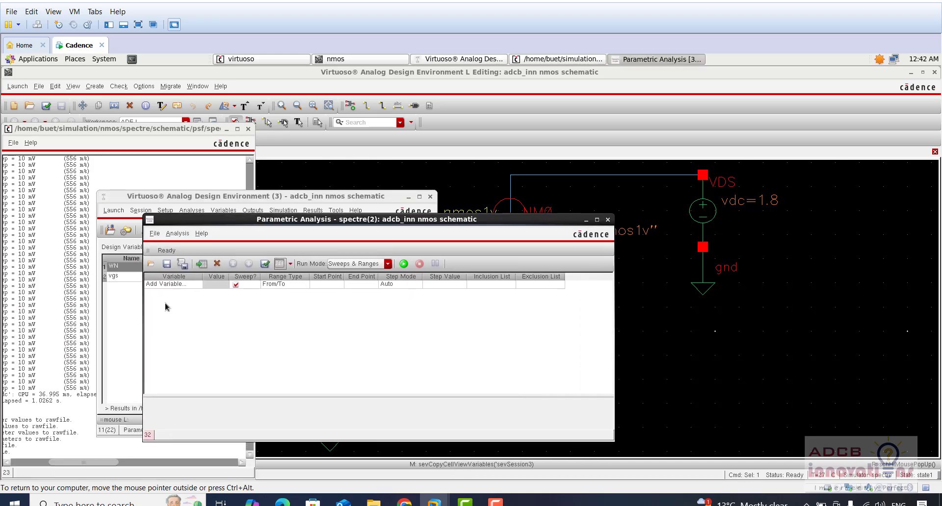
pyautogui.click(197, 289)
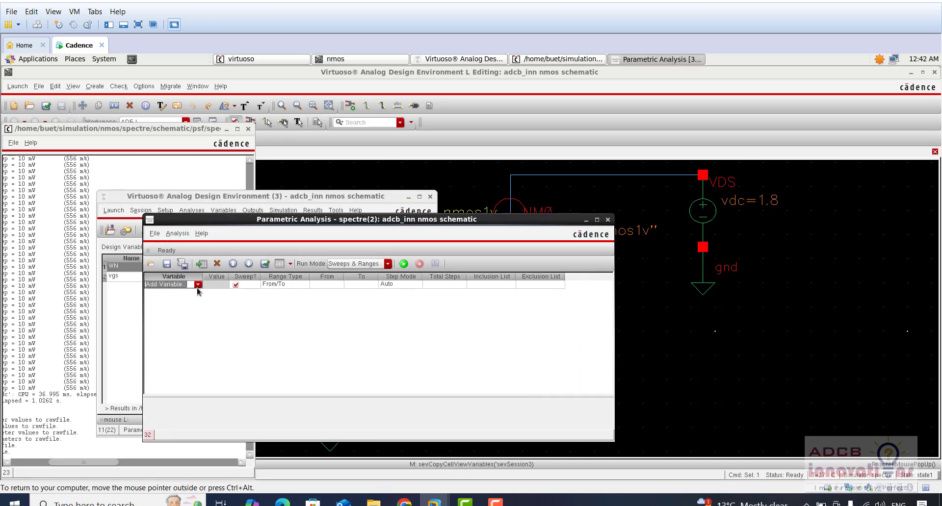
pyautogui.click(198, 285)
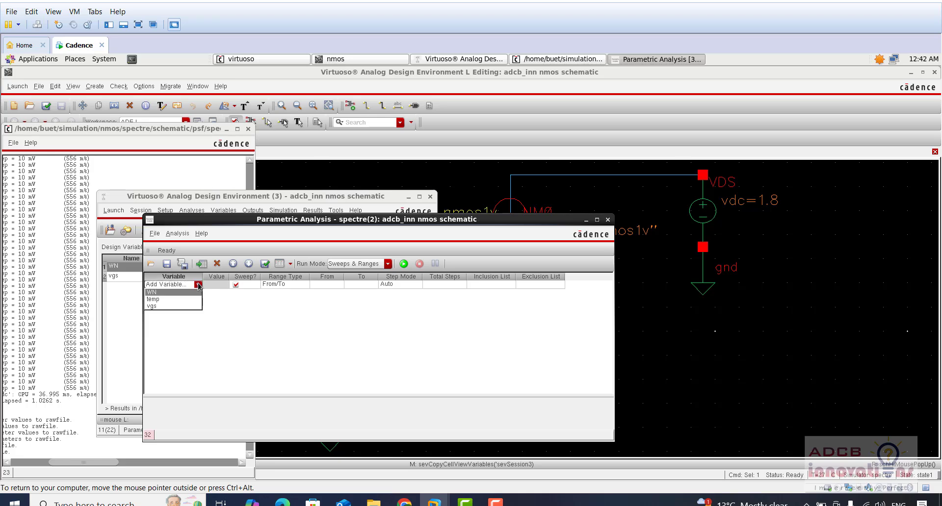
pyautogui.click(185, 292)
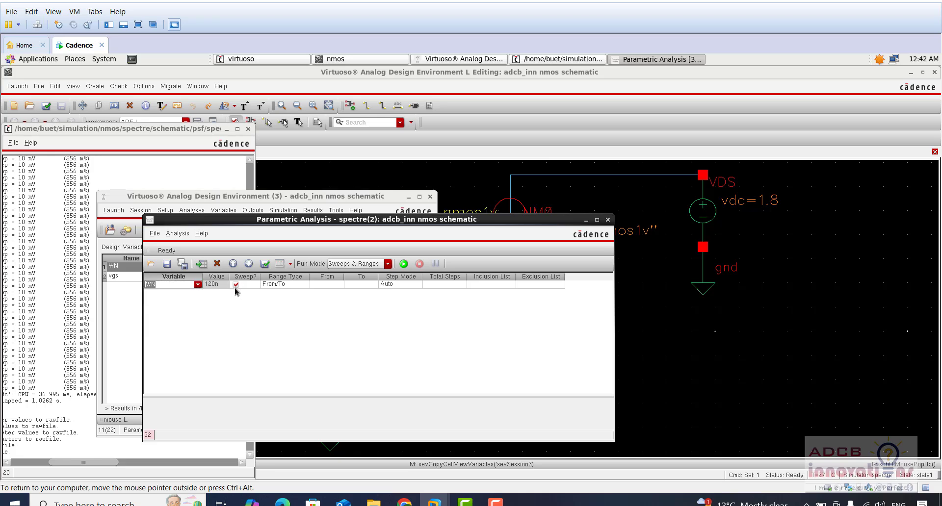
# - Set the WN sweep range from 120n to 660n
pyautogui.click(325, 287)
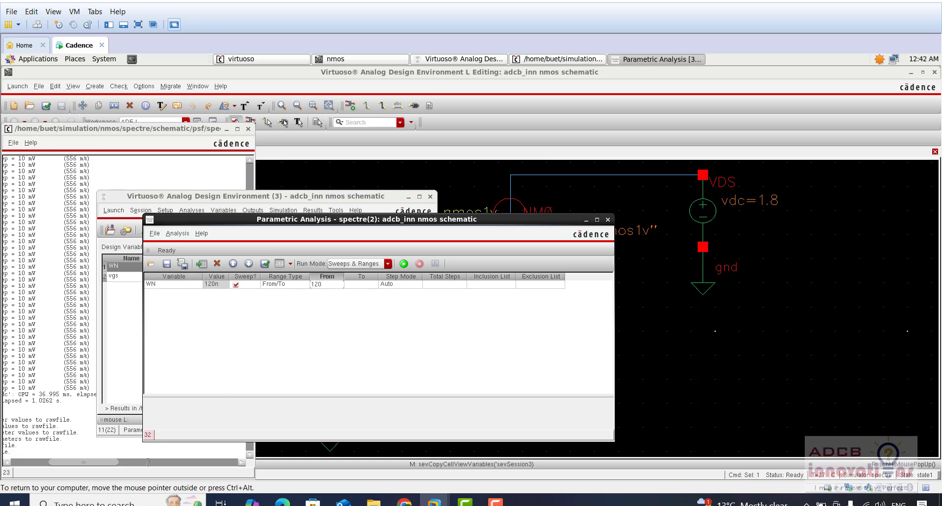
pyautogui.press('Tab')
pyautogui.write('6')
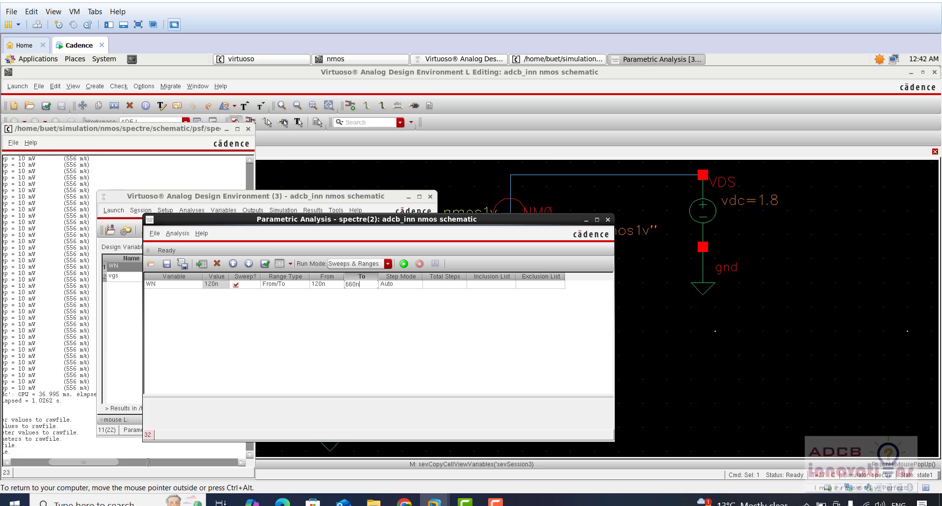
pyautogui.press('Tab')
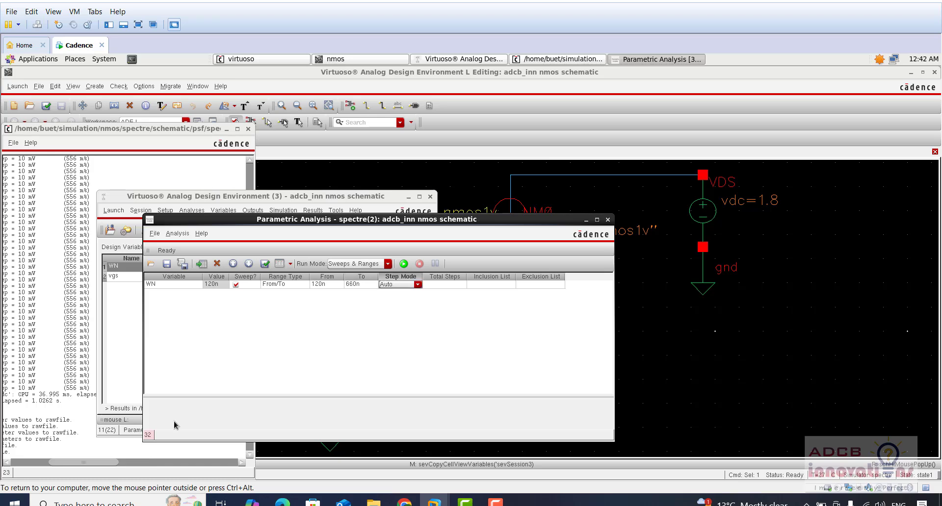
pyautogui.click(417, 285)
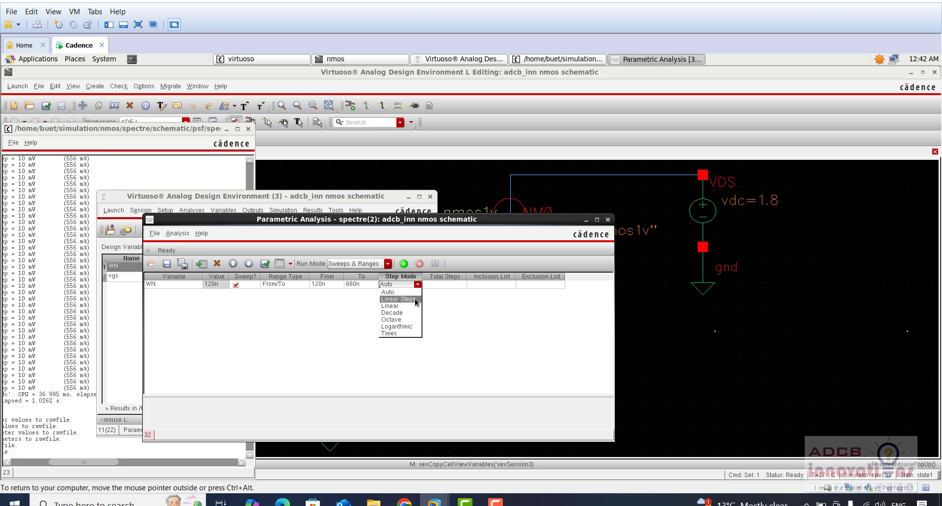
pyautogui.click(415, 299)
pyautogui.click(409, 285)
pyautogui.click(400, 306)
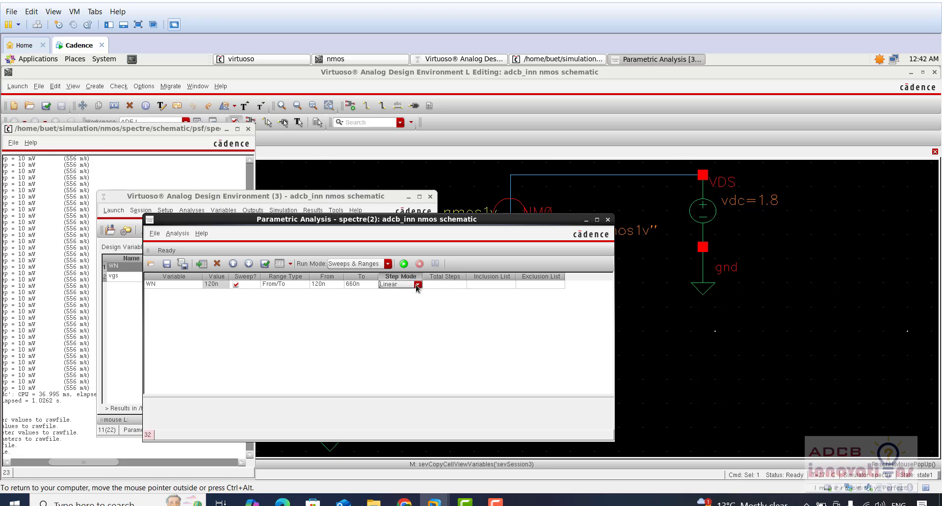
pyautogui.click(417, 285)
pyautogui.click(392, 293)
pyautogui.click(426, 314)
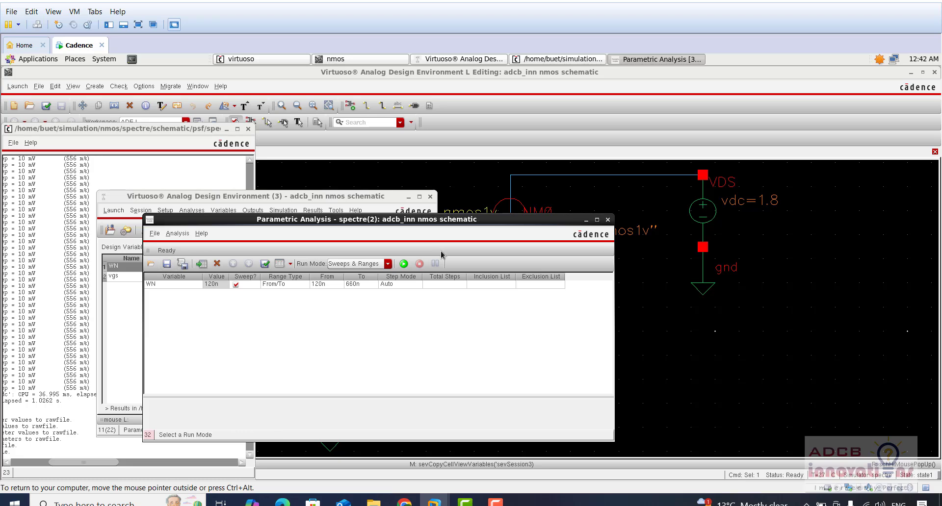
# - Run the WN parametric sweep, expand the legend of the NM0/D curves and widen it to show their WN values
pyautogui.click(405, 264)
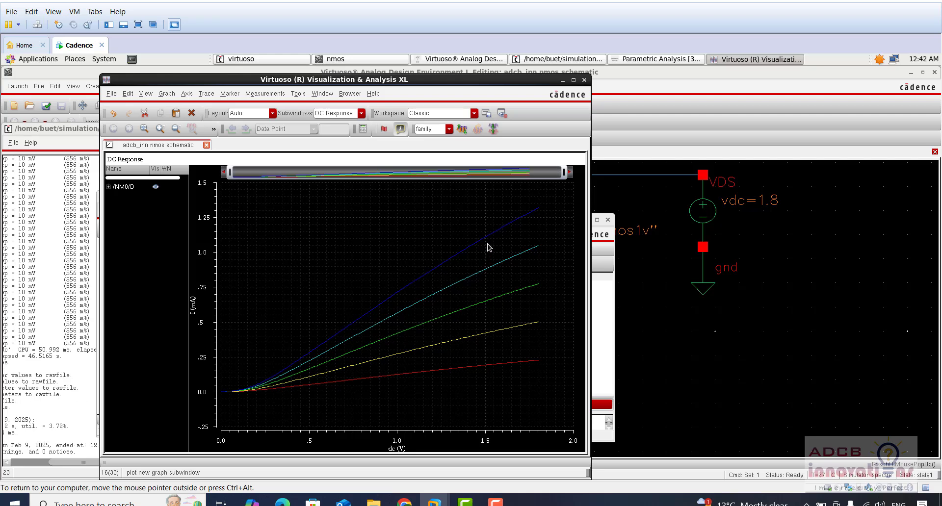
pyautogui.moveTo(487, 240)
pyautogui.moveTo(483, 367)
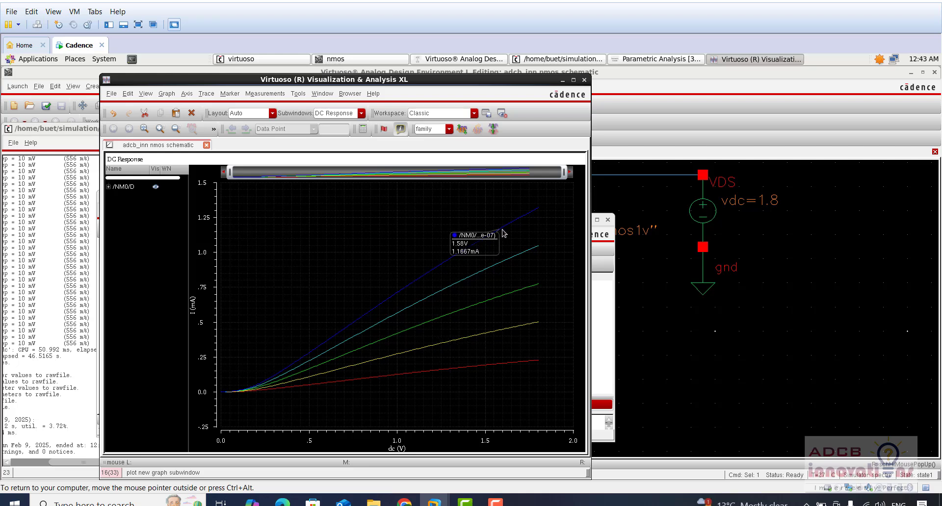
pyautogui.moveTo(537, 217)
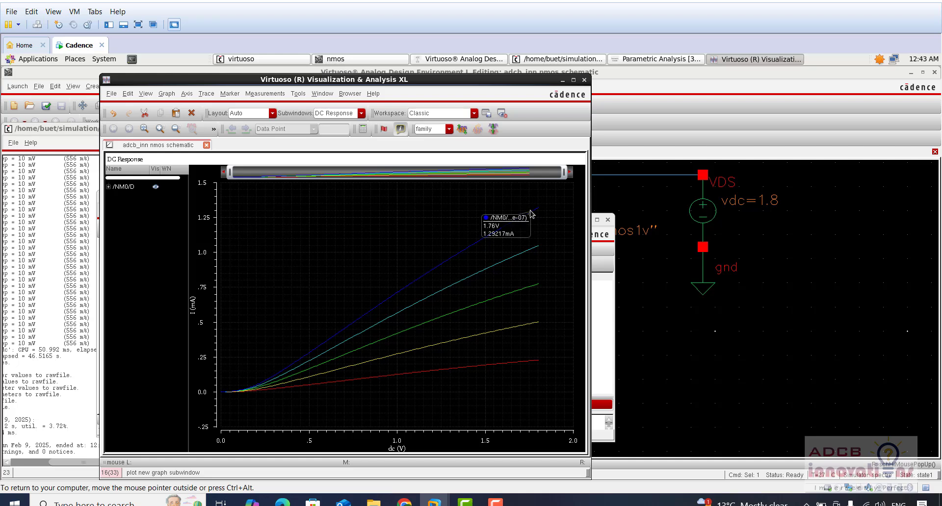
pyautogui.moveTo(531, 249)
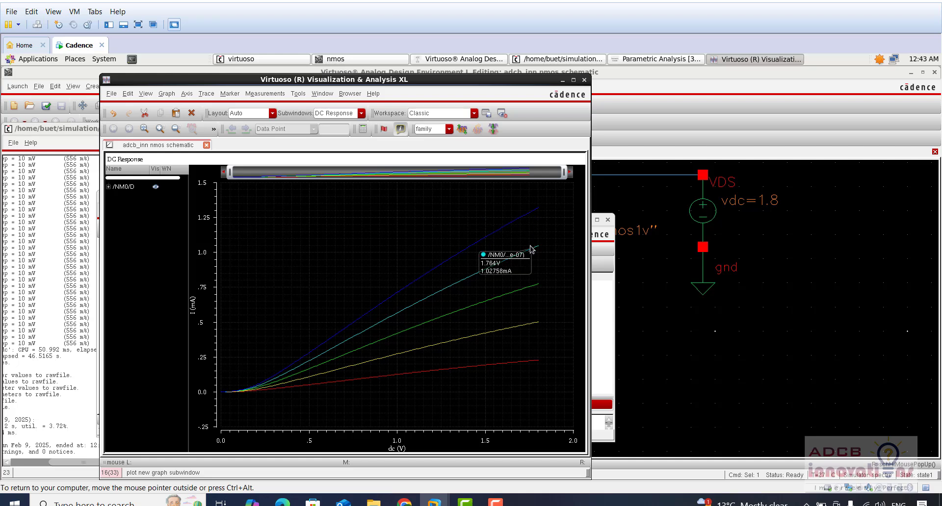
pyautogui.click(520, 219)
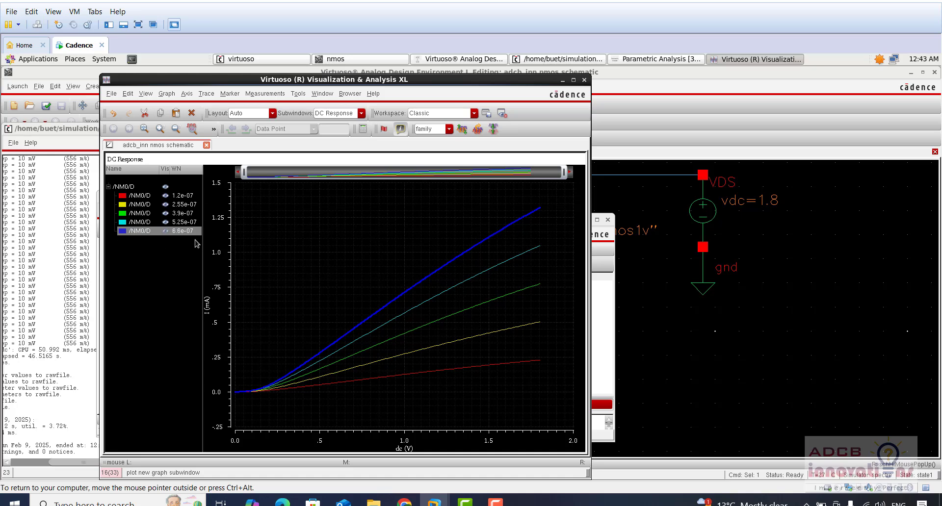
pyautogui.moveTo(202, 243); pyautogui.dragTo(235, 196)
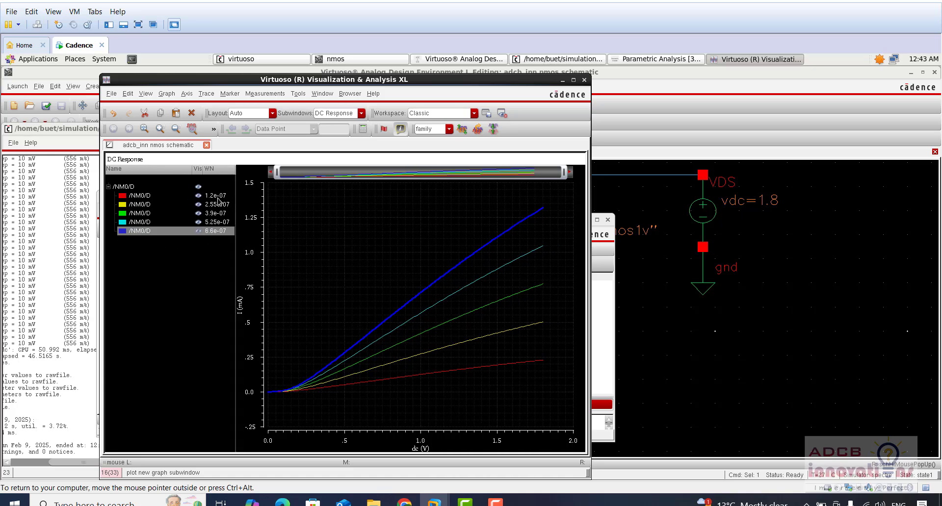
# - Compare the drain current curves of the different WN widths, and close the plot and Parametric Analysis windows
pyautogui.click(143, 197)
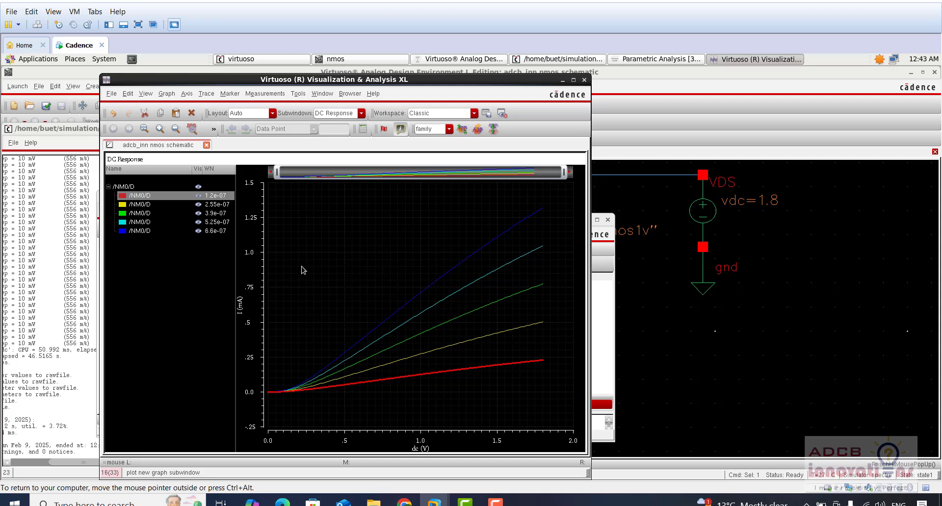
pyautogui.click(144, 233)
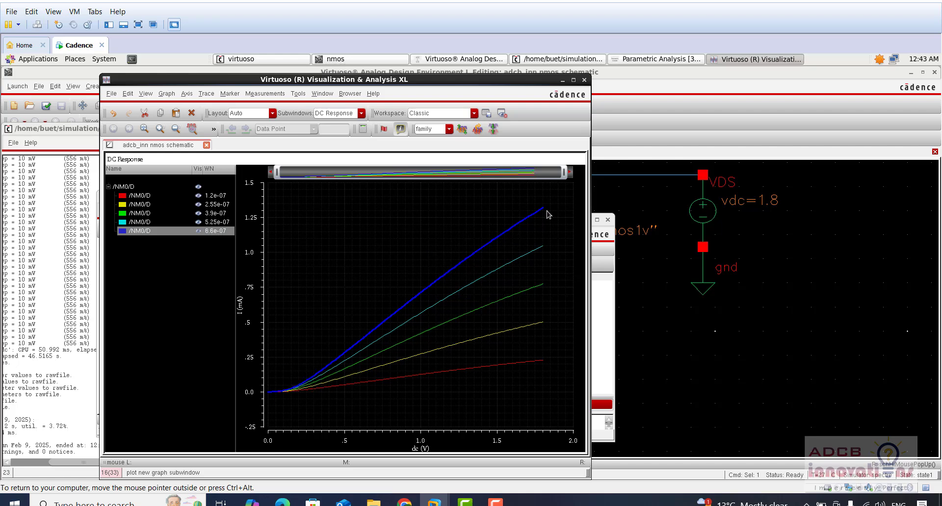
pyautogui.moveTo(543, 212)
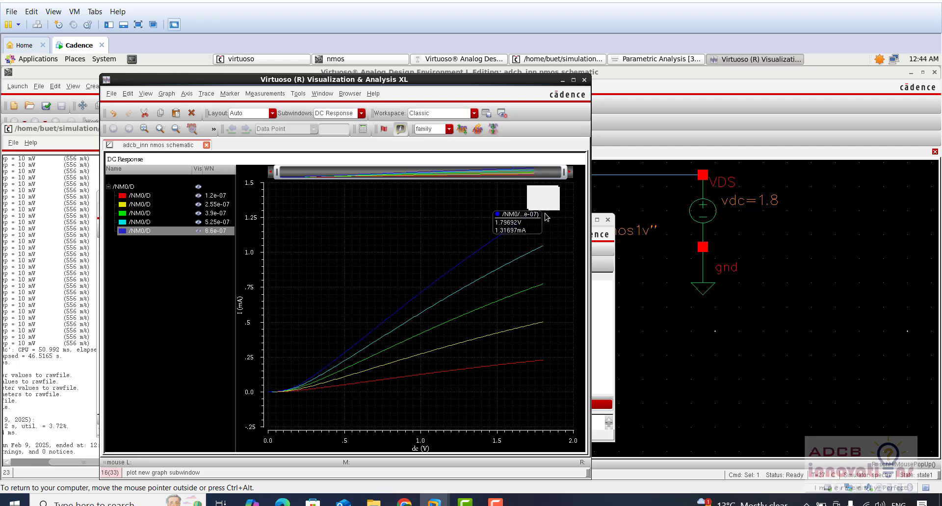
pyautogui.click(539, 248)
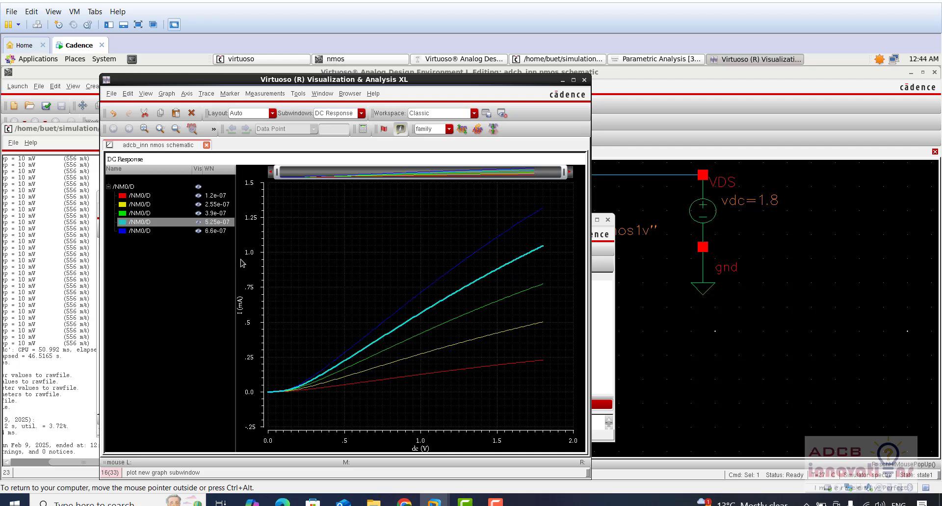
pyautogui.click(141, 213)
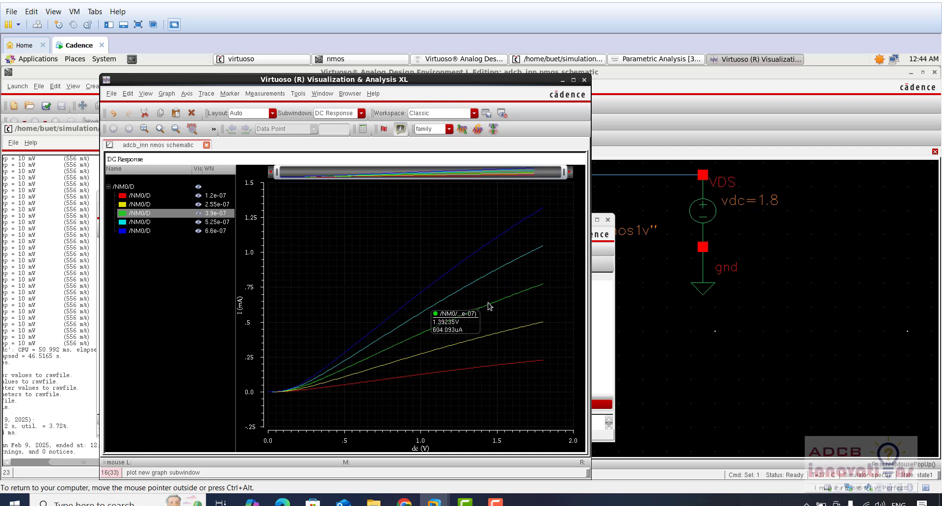
pyautogui.moveTo(536, 288)
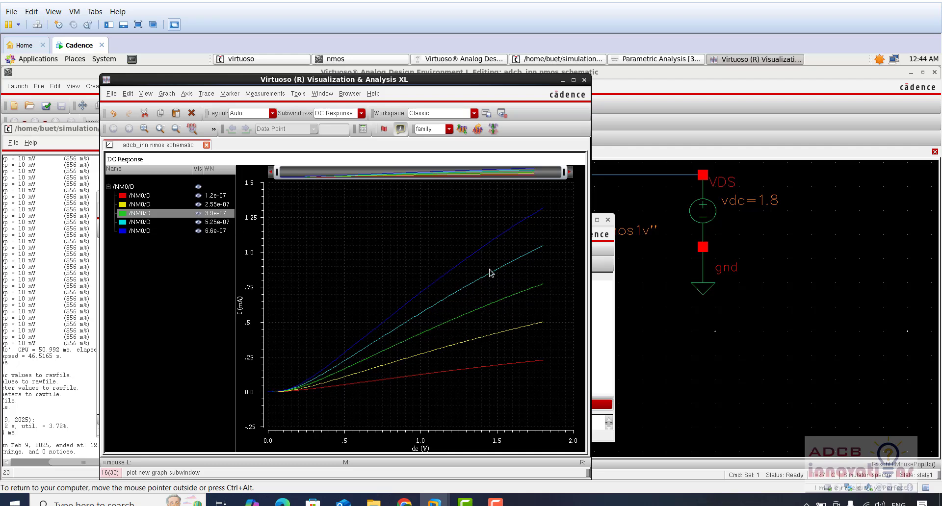
pyautogui.moveTo(478, 340)
pyautogui.click(584, 79)
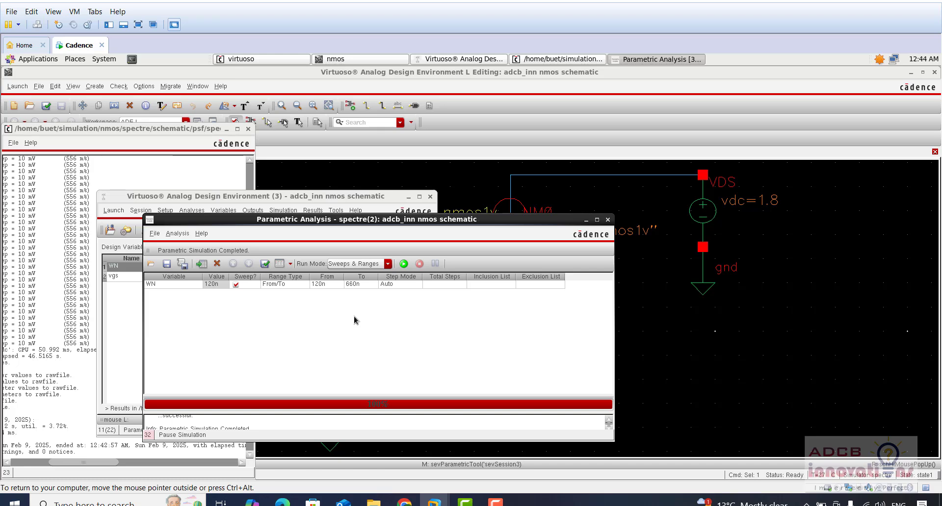
pyautogui.click(608, 221)
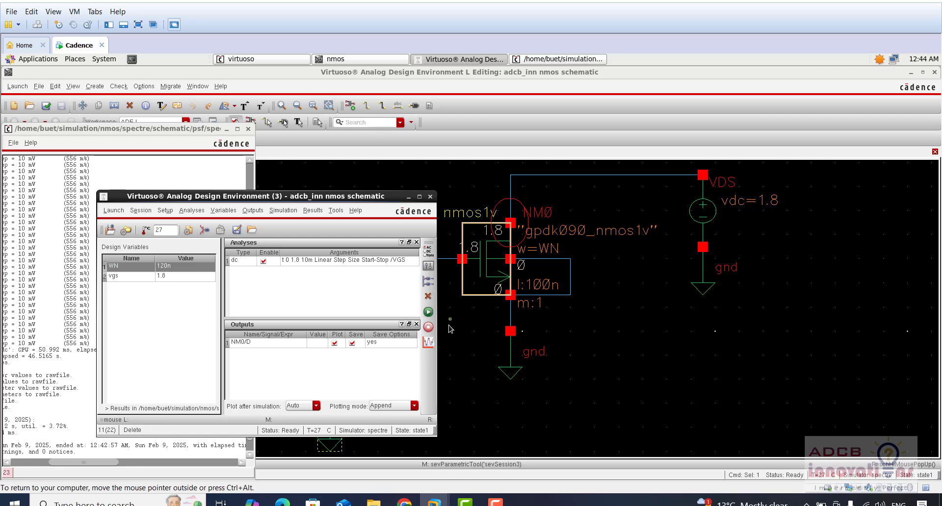
# - Run the DC simulation and add the graph label "27 deg" beside the upper end of the drain current curve
pyautogui.click(429, 313)
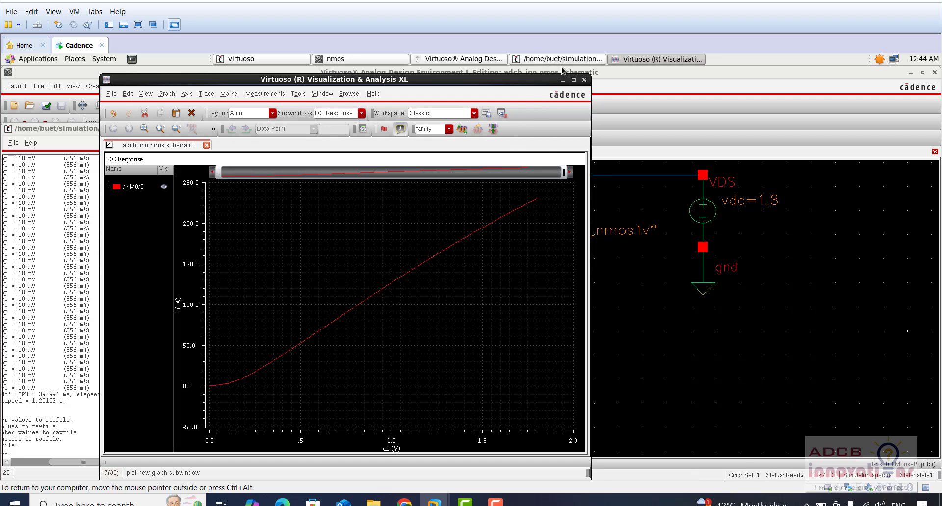
pyautogui.rightClick(518, 242)
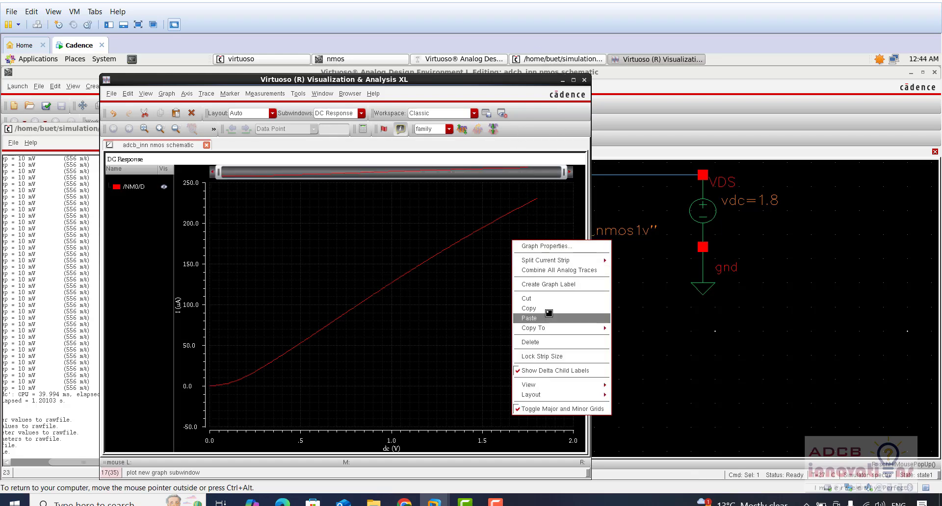
pyautogui.click(551, 285)
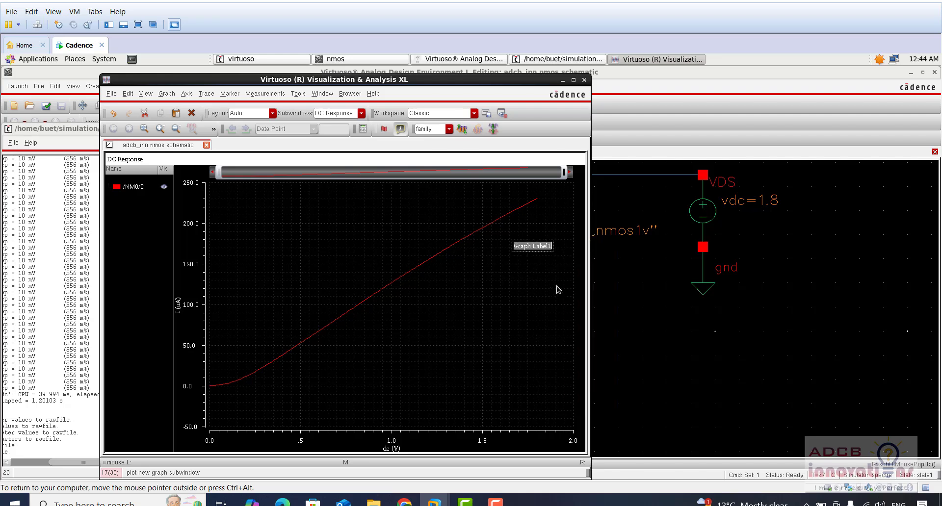
pyautogui.write('27')
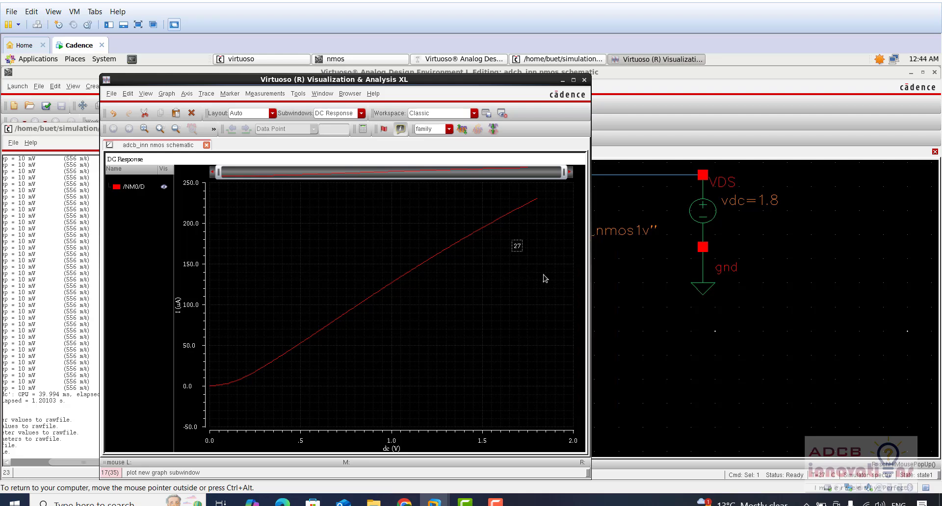
pyautogui.write(' deg')
pyautogui.moveTo(523, 242)
pyautogui.mouseDown()
pyautogui.moveTo(556, 203)
pyautogui.moveTo(541, 201)
pyautogui.mouseUp()
# - Change the color of the NM0/D trace to yellow
pyautogui.rightClick(506, 224)
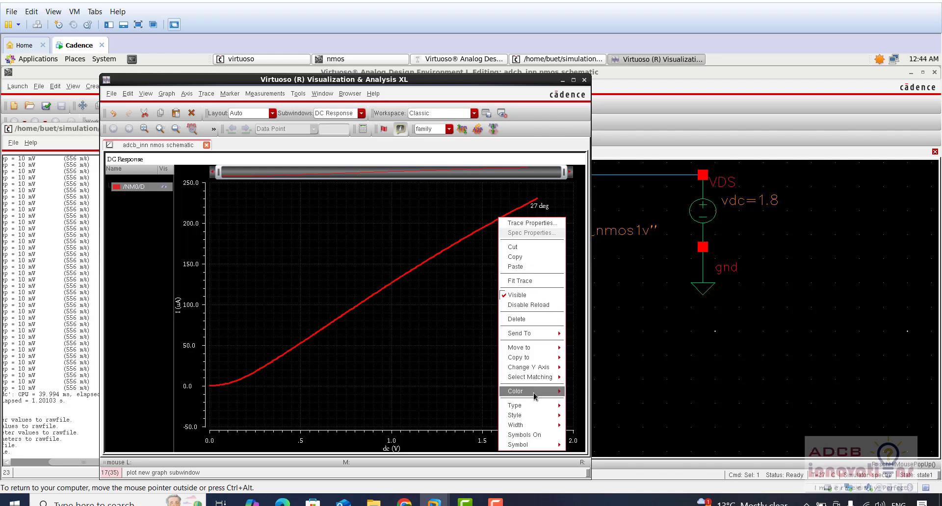
pyautogui.moveTo(561, 392)
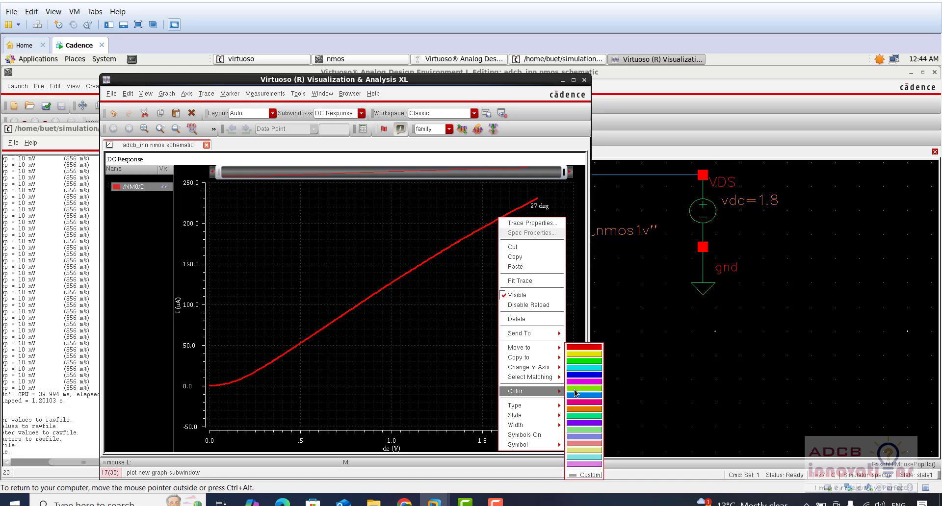
pyautogui.click(586, 359)
pyautogui.click(550, 256)
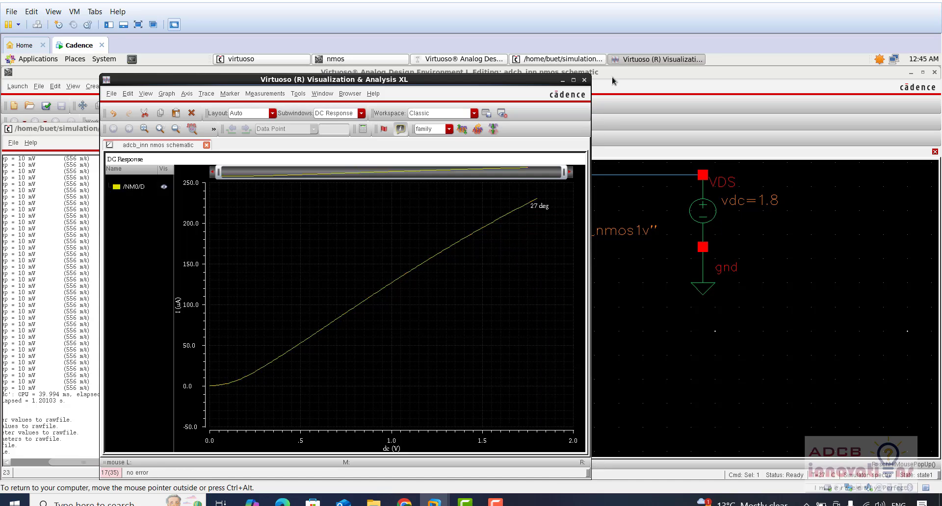
# - Set the simulation temperature to 40 °C and run the DC simulation, appending its curve to the existing plot
pyautogui.click(562, 81)
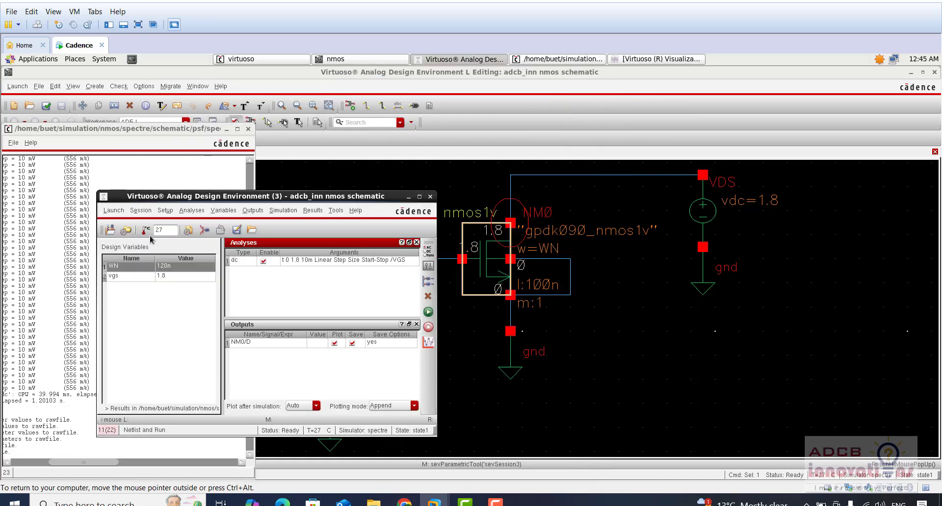
pyautogui.doubleClick(168, 228)
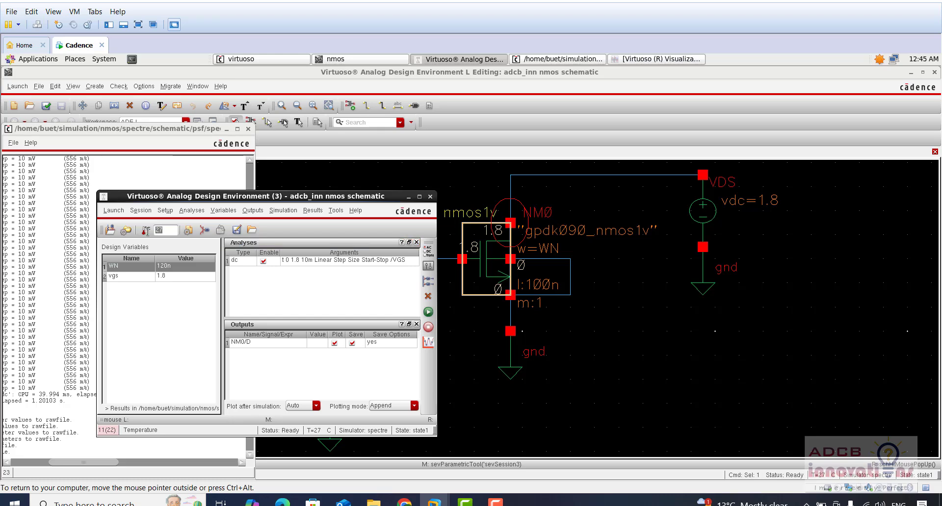
pyautogui.click(143, 231)
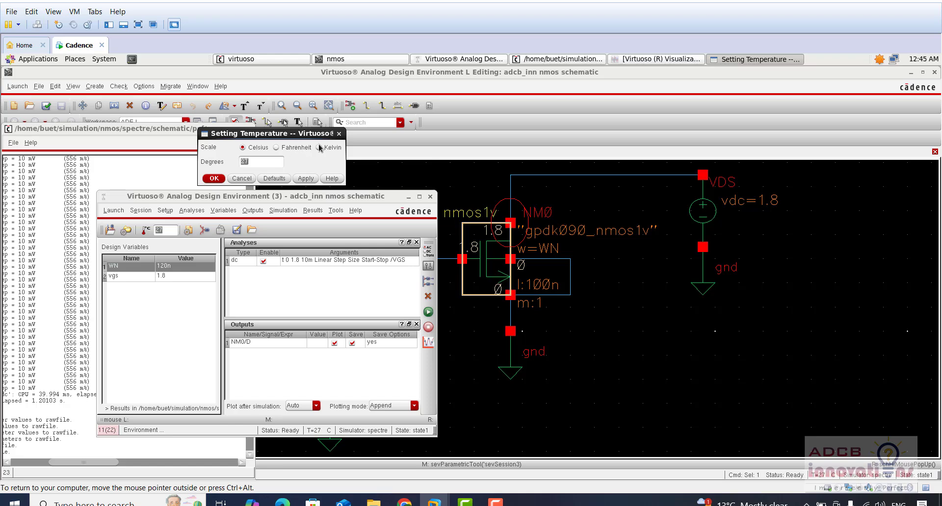
pyautogui.click(241, 180)
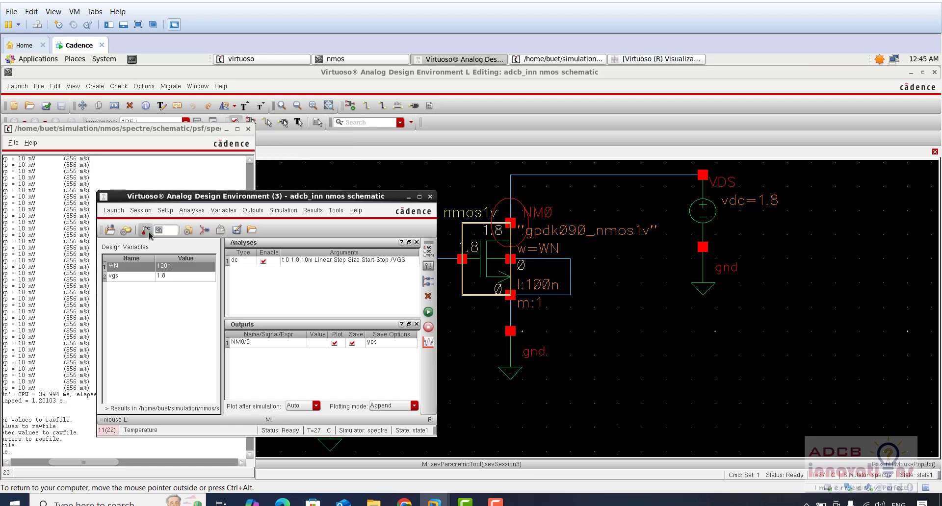
pyautogui.write('40')
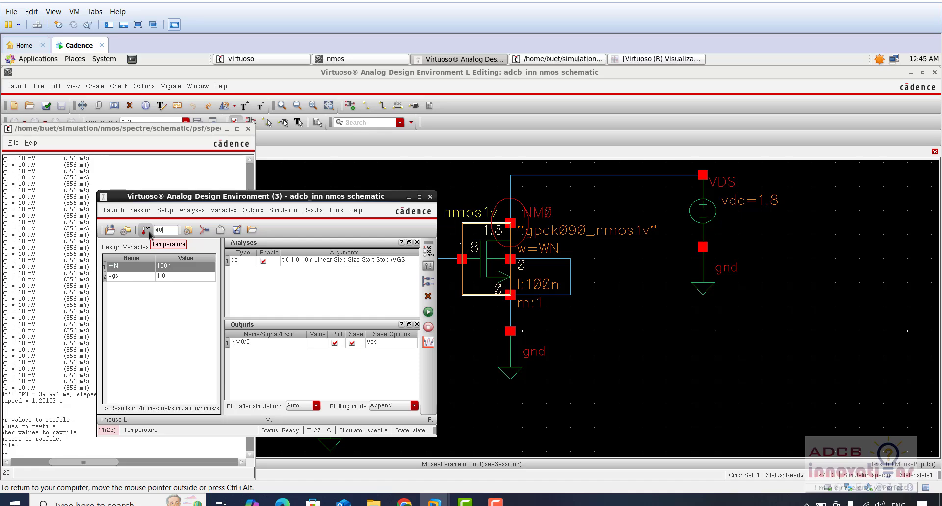
pyautogui.click(258, 315)
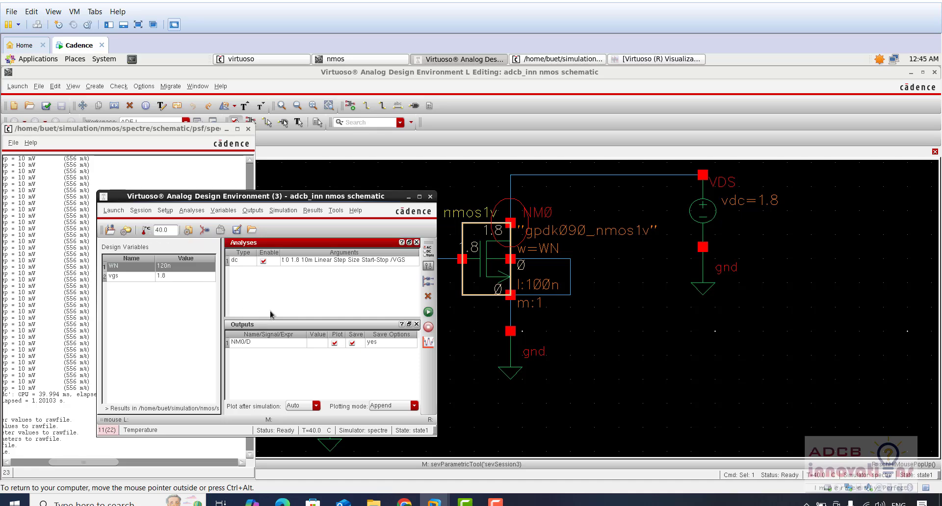
pyautogui.click(427, 318)
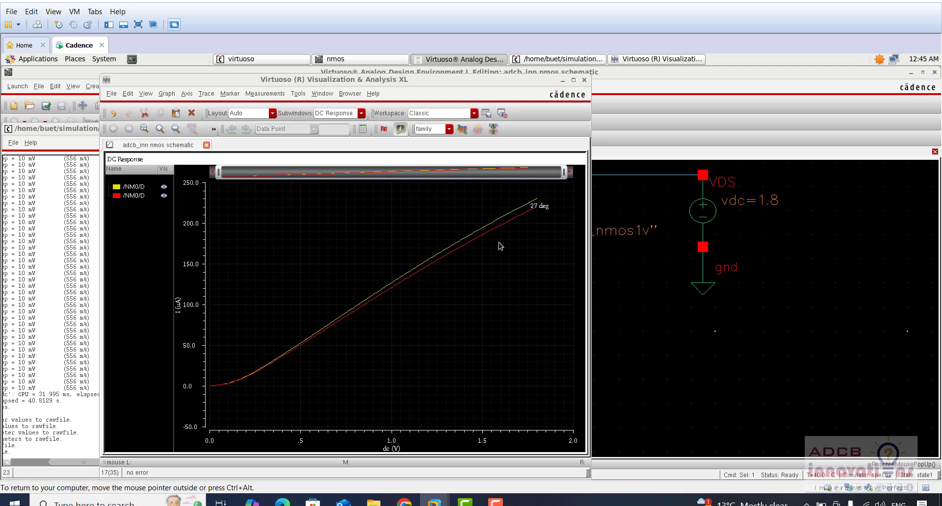
# - Change the color of the red 40-degree NM0/D trace to pink
pyautogui.click(525, 214)
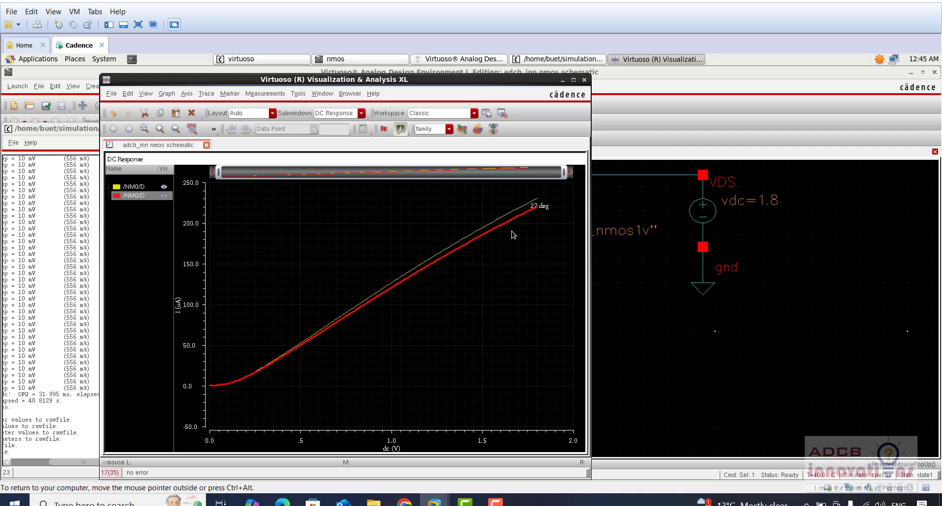
pyautogui.rightClick(493, 234)
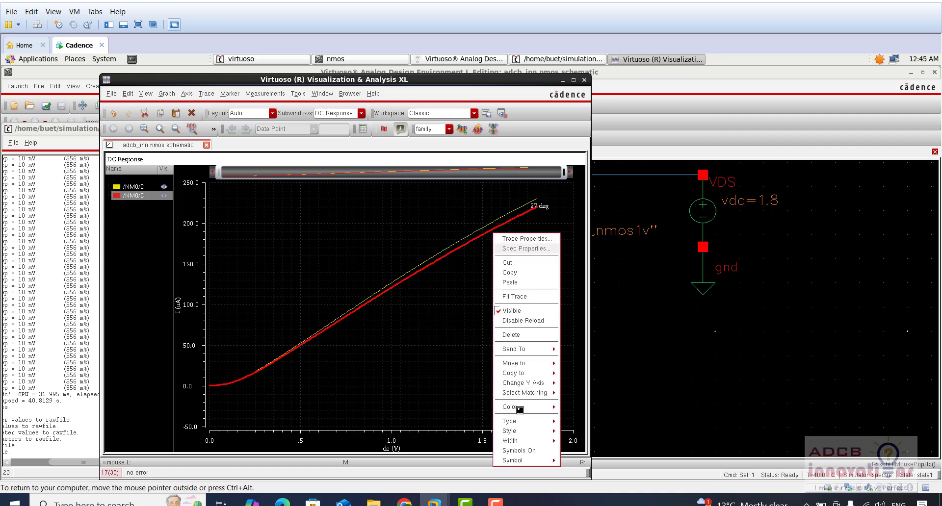
pyautogui.moveTo(517, 406)
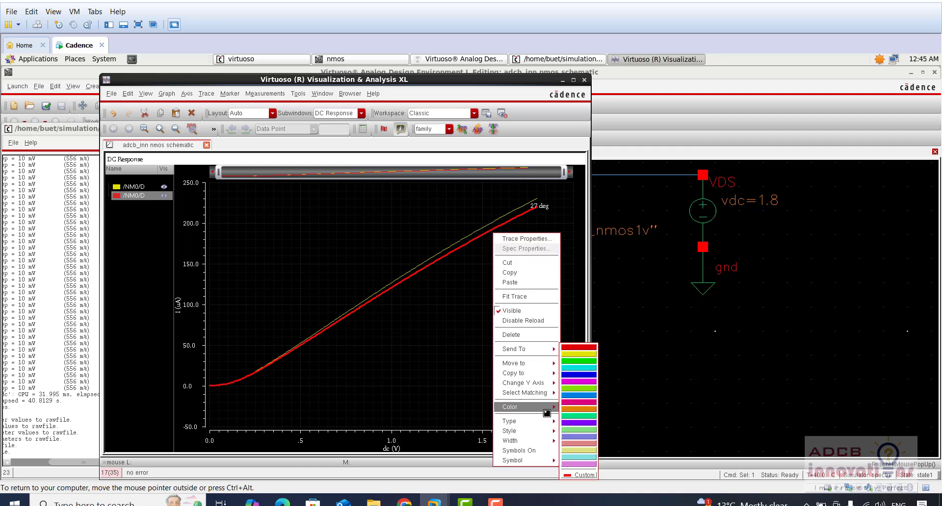
pyautogui.click(580, 402)
# - Add the graph label "40 deg" beside the upper end of the pink curve, just below the "27 deg" label
pyautogui.rightClick(528, 244)
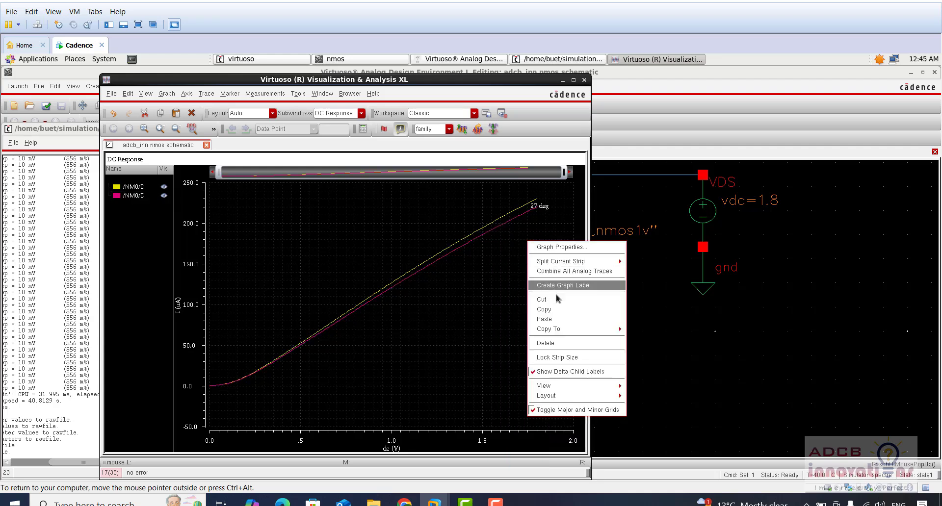
pyautogui.click(550, 286)
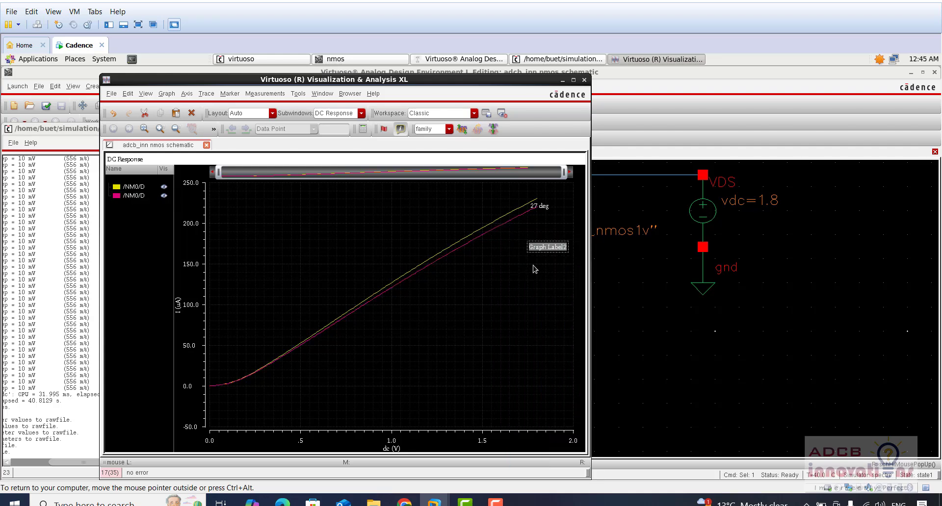
pyautogui.write('40 deg')
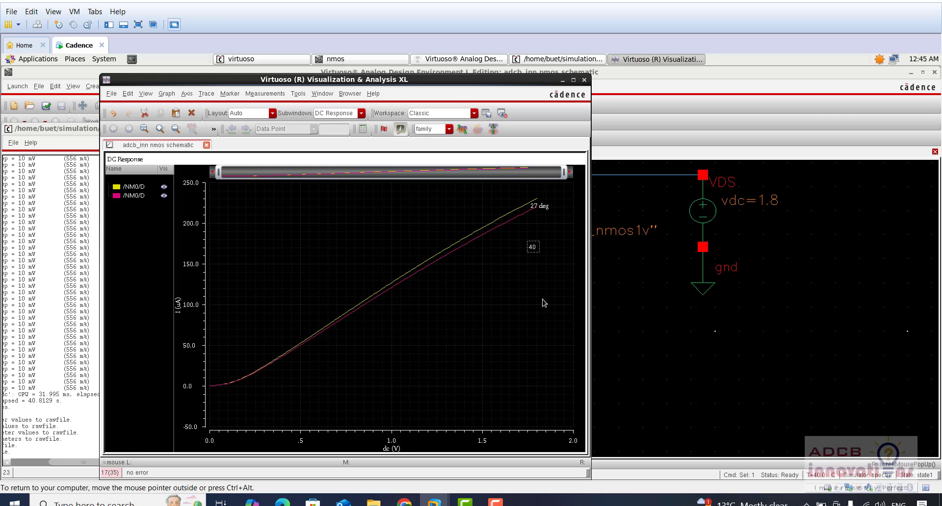
pyautogui.moveTo(542, 249); pyautogui.dragTo(544, 217)
# - Set the simulation temperature to 100 °C and run the DC simulation, appending its curve to the plot
pyautogui.click(563, 82)
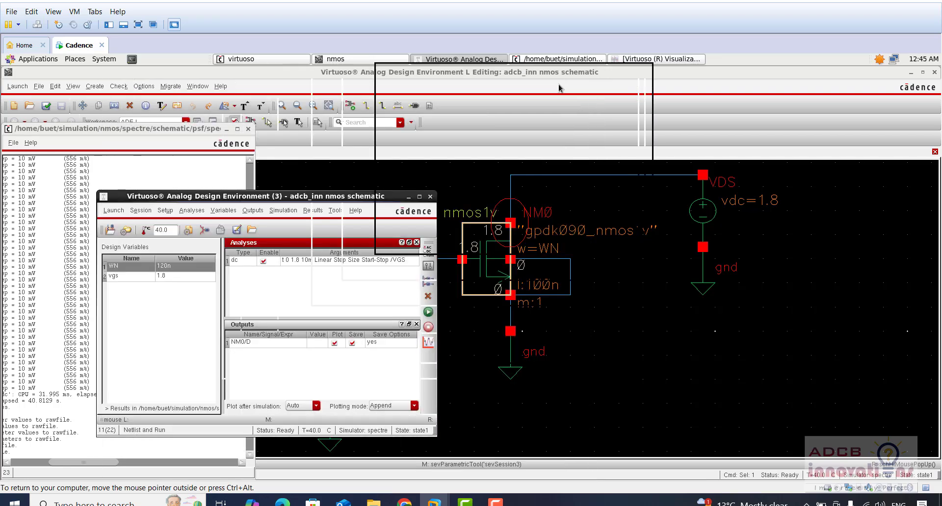
pyautogui.doubleClick(158, 229)
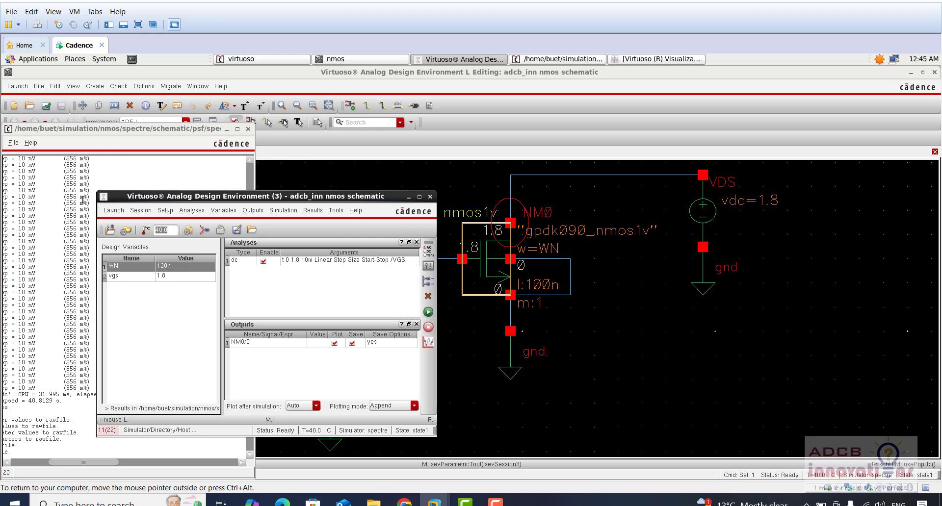
pyautogui.write('200')
pyautogui.press('BackSpace')
pyautogui.press('BackSpace')
pyautogui.press('BackSpace')
pyautogui.write('1')
pyautogui.click(358, 308)
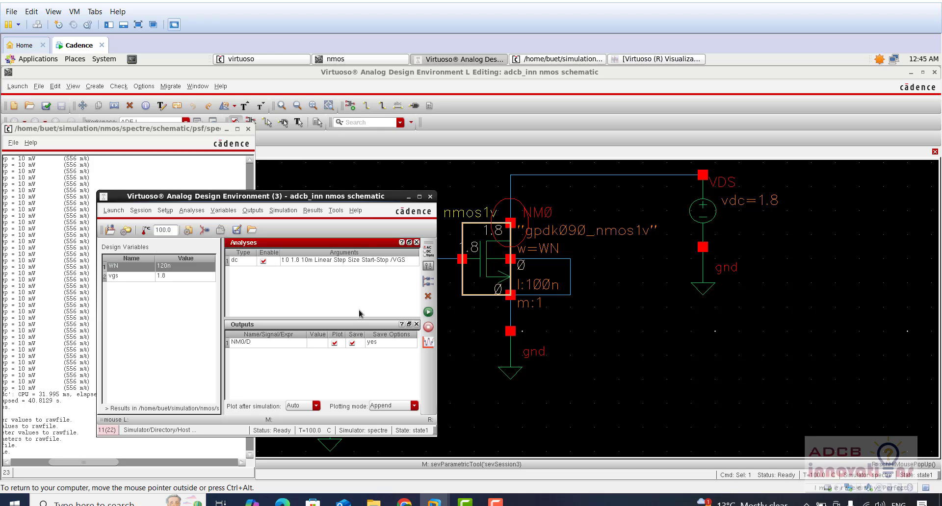
pyautogui.click(428, 313)
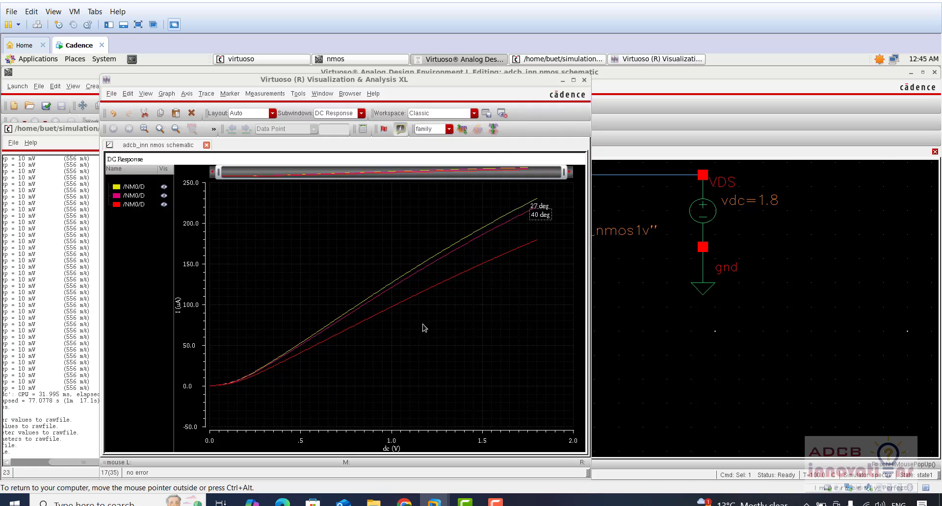
# - Add the graph label "100 deg" just below the upper end of the red drain current curve
pyautogui.moveTo(532, 240)
pyautogui.click(536, 260)
pyautogui.rightClick(486, 270)
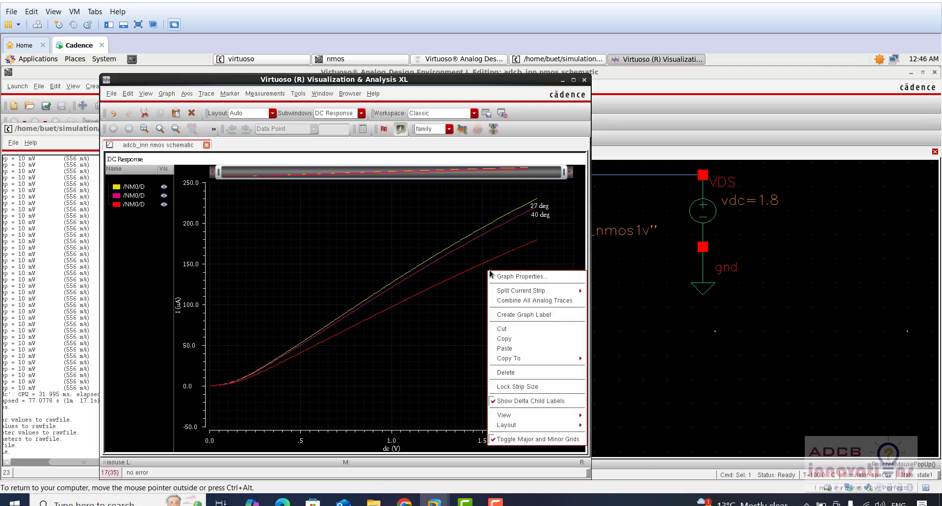
pyautogui.click(532, 312)
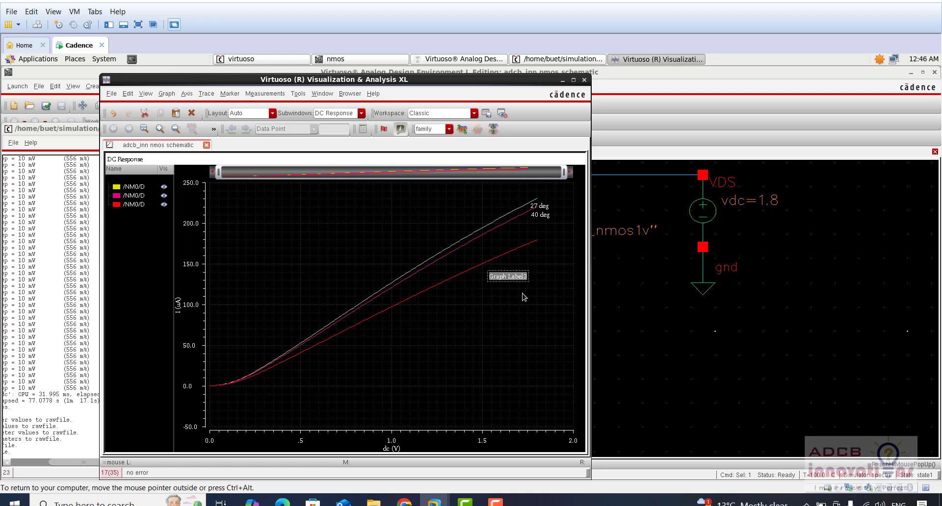
pyautogui.write('100')
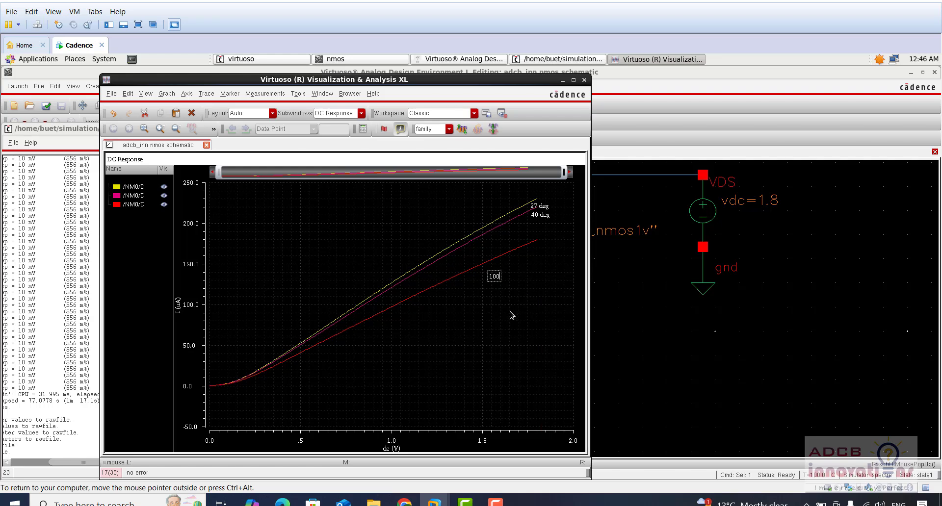
pyautogui.write(' deg')
pyautogui.moveTo(501, 276); pyautogui.dragTo(546, 261)
# - Change the color of the 100-degree NM0/D trace to orange
pyautogui.rightClick(501, 257)
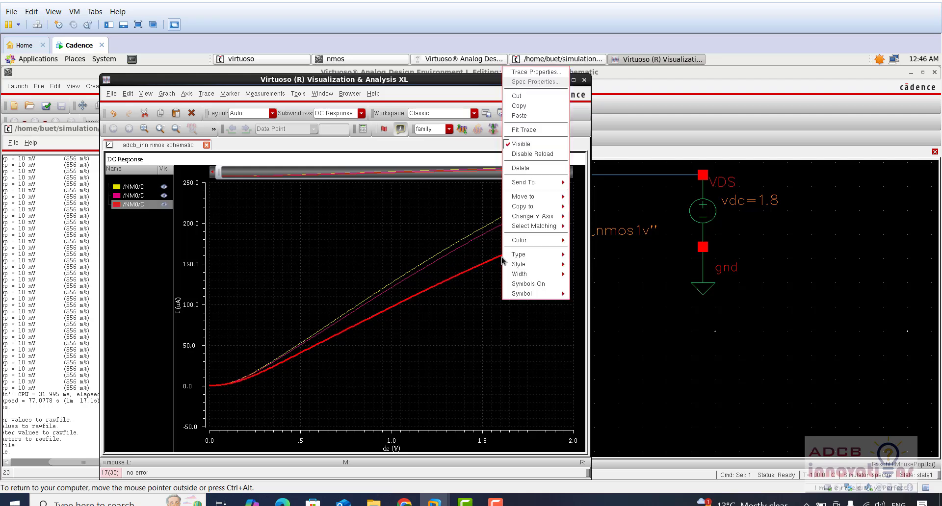
pyautogui.moveTo(555, 239)
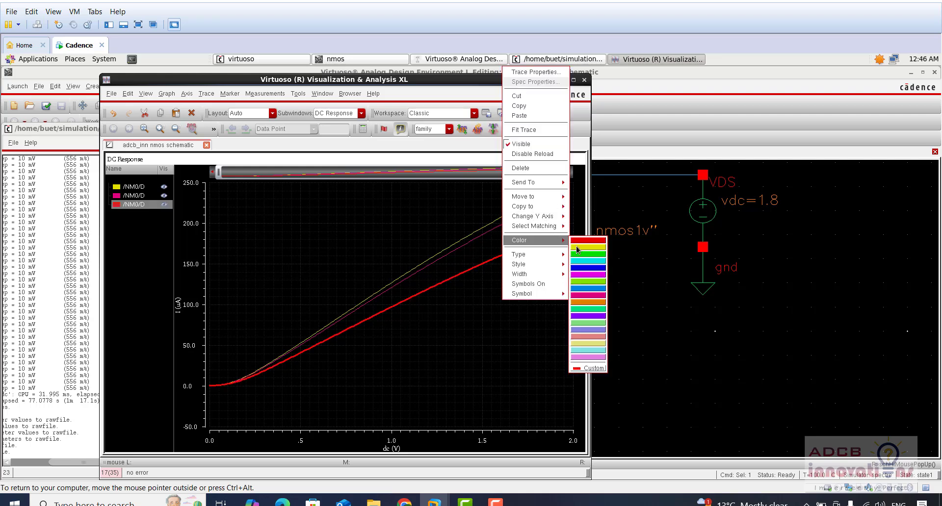
pyautogui.click(596, 302)
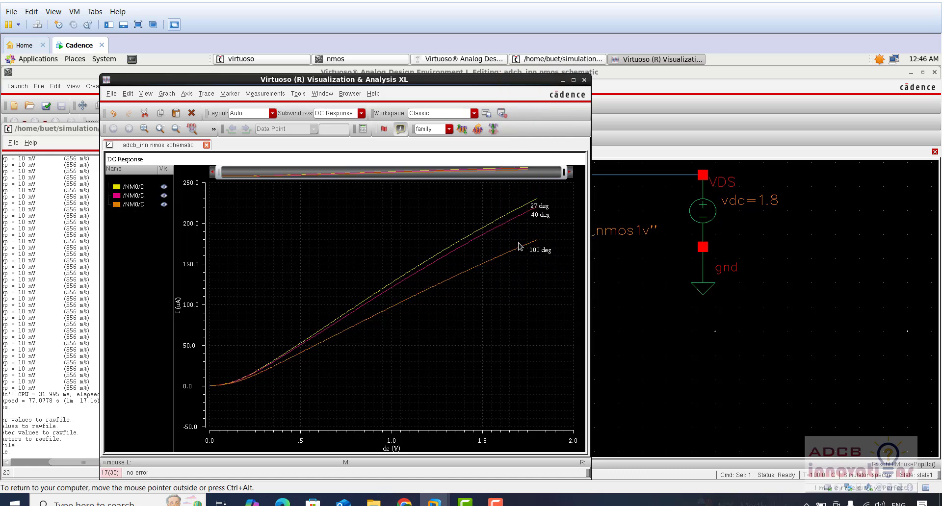
# - Set the simulation temperature to 0 °C and run the DC simulation, appending its curve to the plot
pyautogui.click(563, 80)
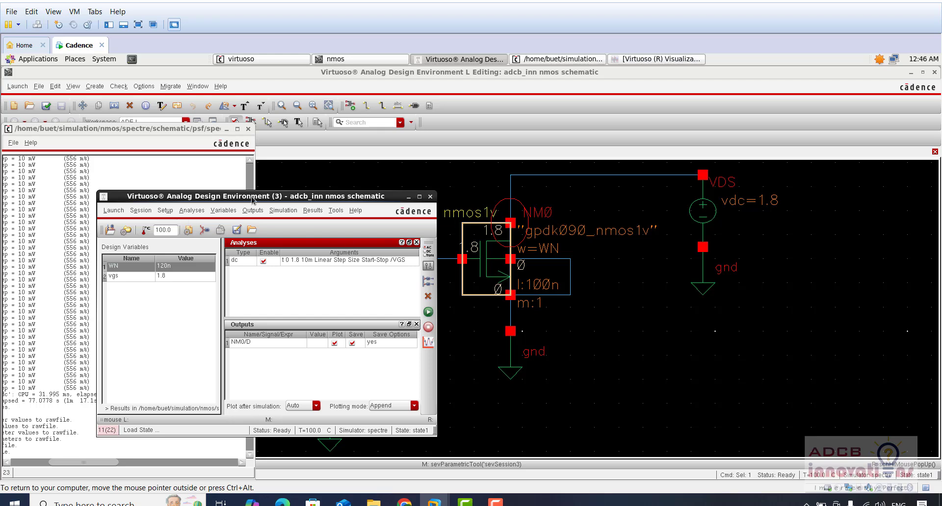
pyautogui.click(164, 230)
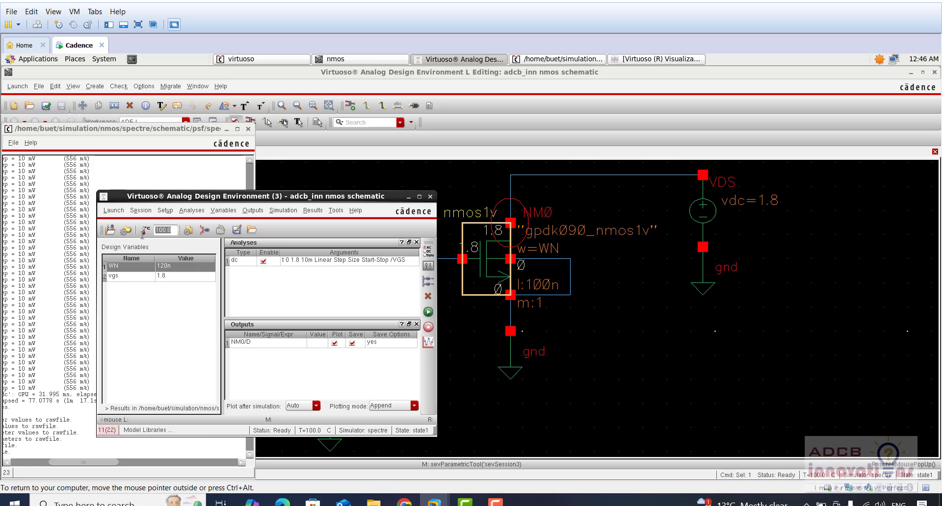
pyautogui.write('0.0')
pyautogui.click(278, 353)
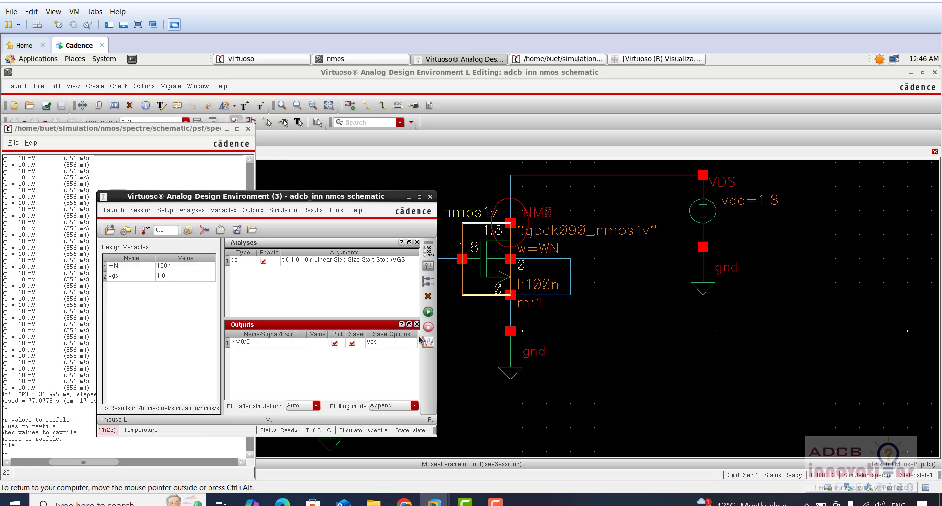
pyautogui.click(428, 313)
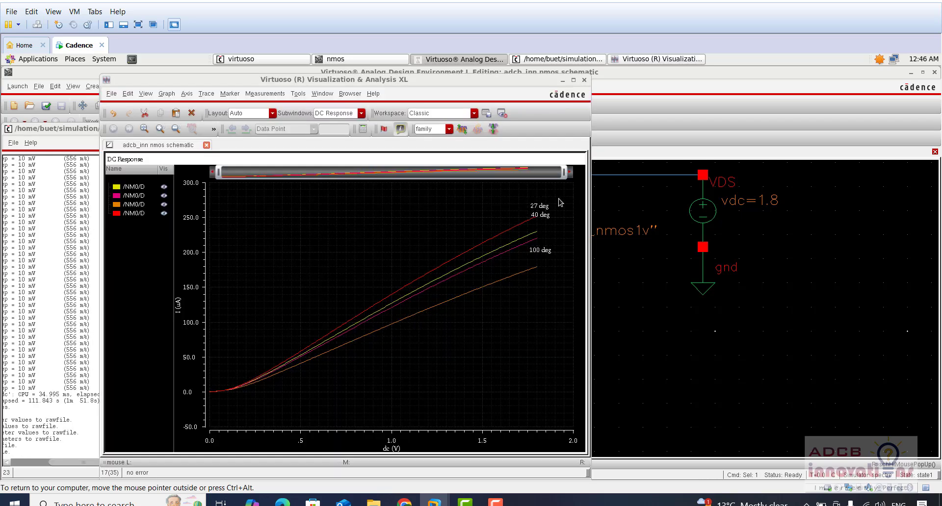
# - Move the "27 deg", "40 deg" and "100 deg" labels beside the upper ends of their matching curves
pyautogui.moveTo(544, 218); pyautogui.dragTo(559, 270)
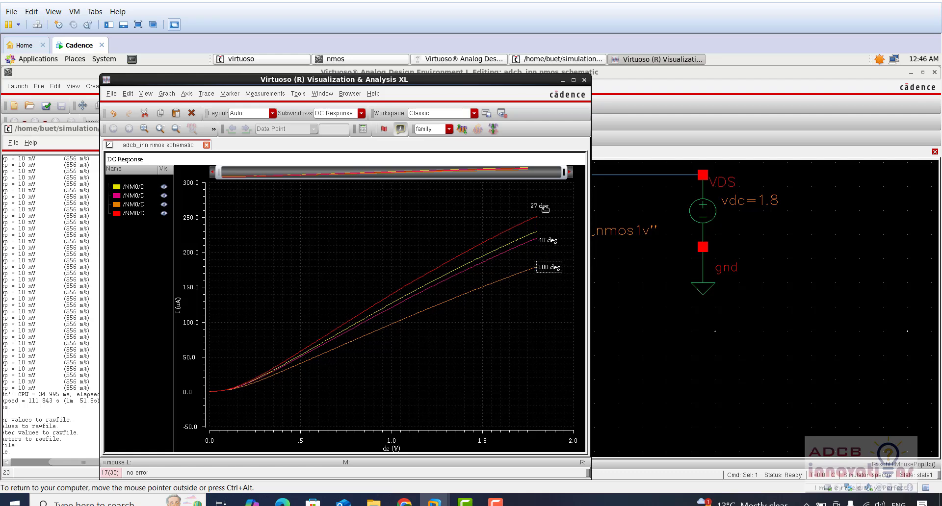
pyautogui.moveTo(545, 210); pyautogui.dragTo(554, 235)
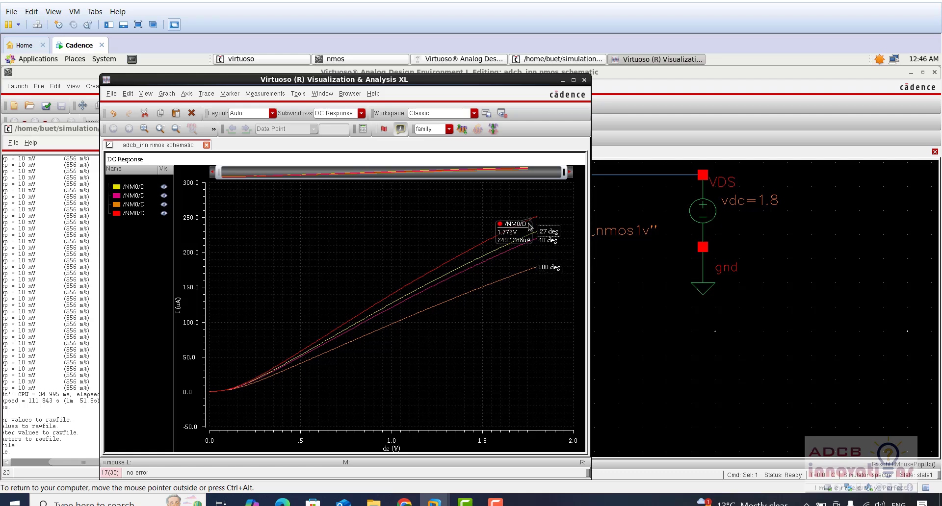
# - Add the graph label "0 deg" at the upper end of the red curve, and minimize the plot window
pyautogui.rightClick(508, 210)
pyautogui.click(547, 238)
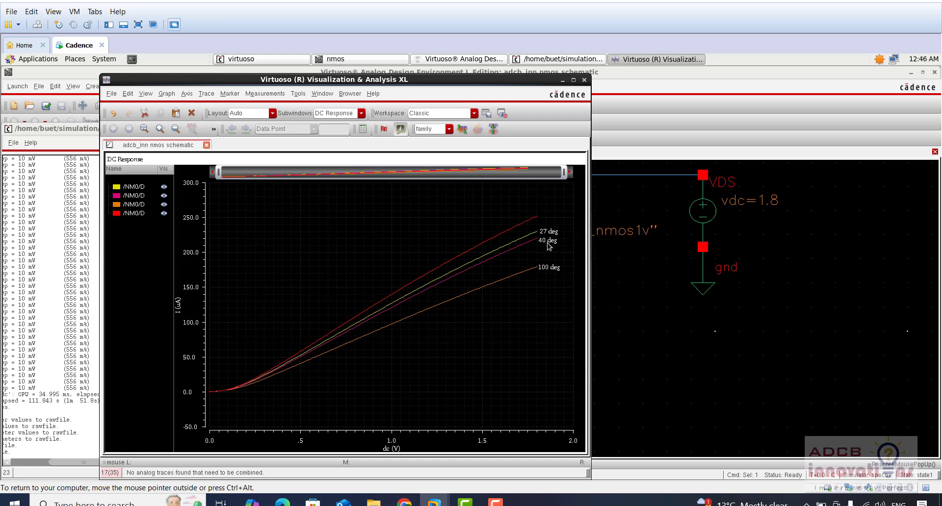
pyautogui.rightClick(401, 237)
pyautogui.click(437, 281)
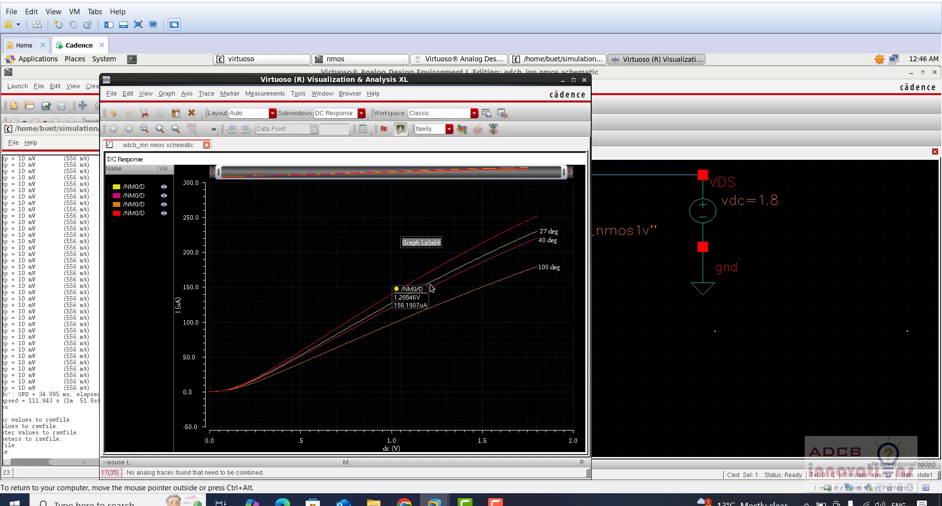
pyautogui.write('2')
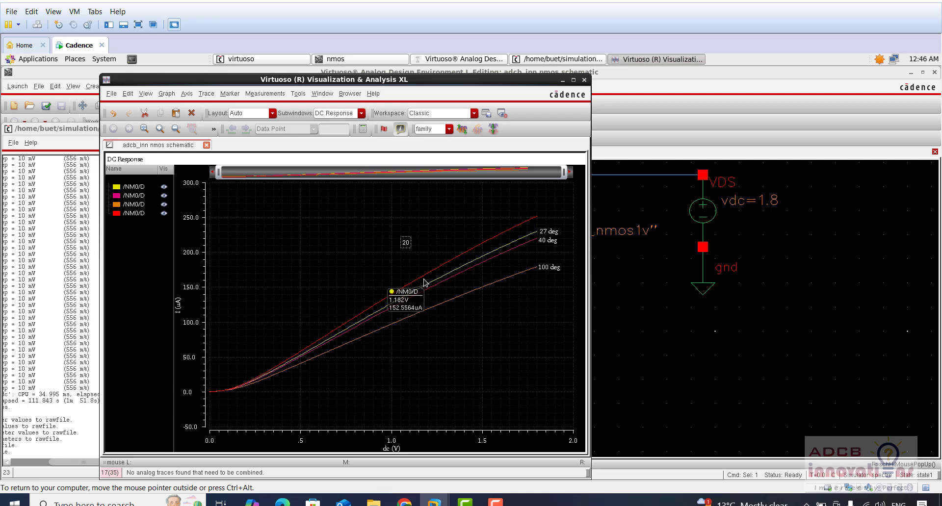
pyautogui.press('BackSpace')
pyautogui.write('0')
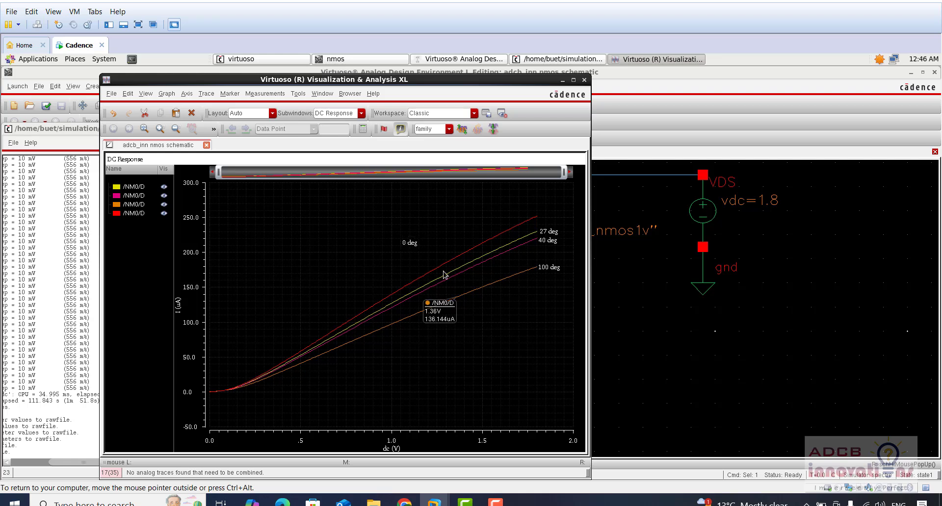
pyautogui.moveTo(412, 243); pyautogui.dragTo(550, 209)
pyautogui.write('deg')
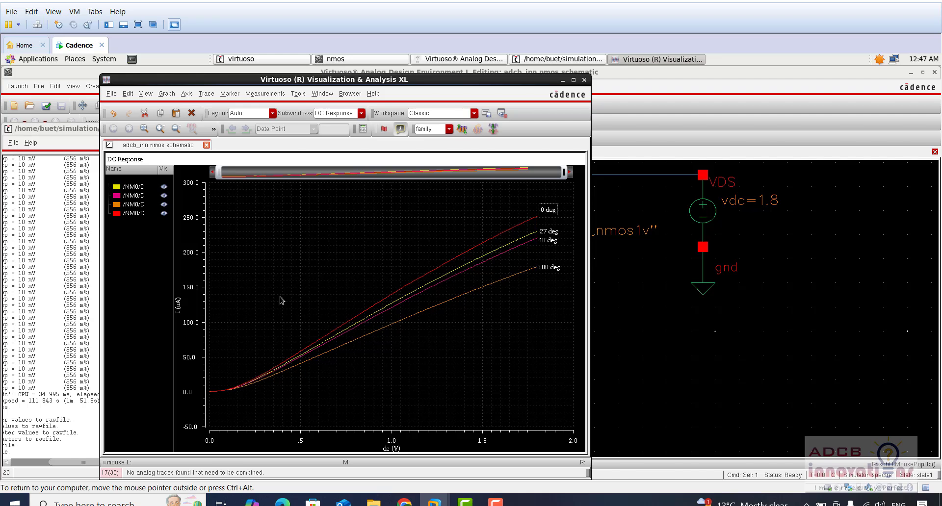
pyautogui.click(563, 80)
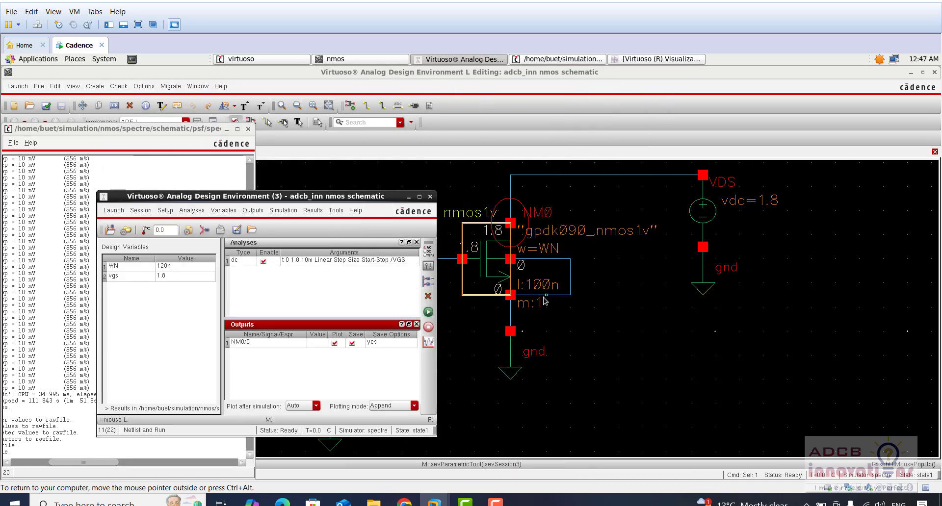